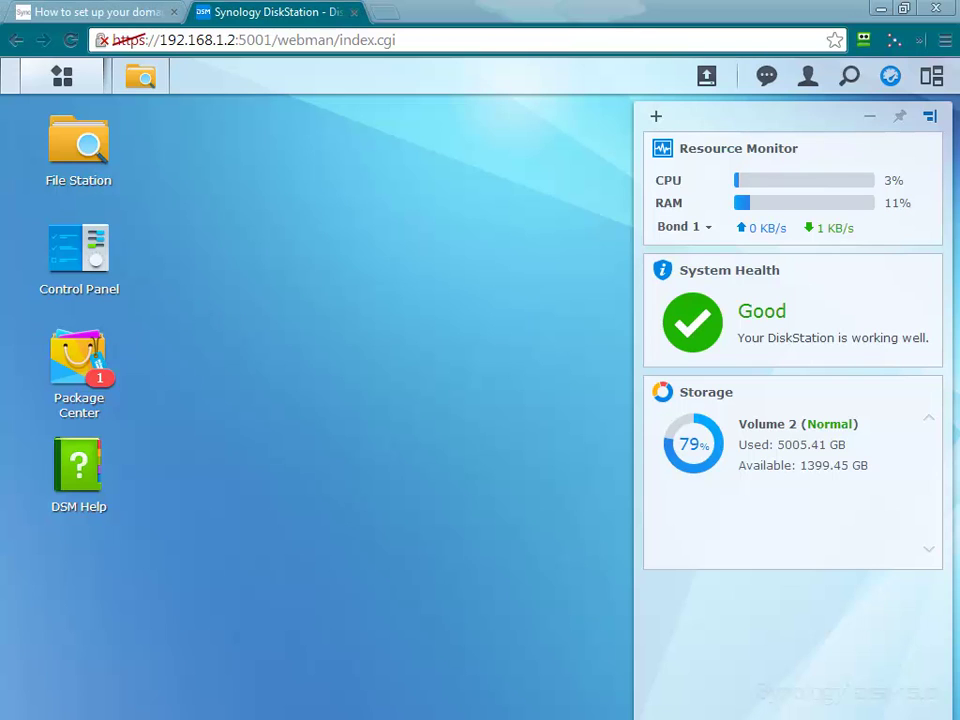
# Bring forward the PuTTY terminal listing dhcpd-leases.log and dhcpd-static-static.conf.
pyautogui.hotkey('alt', 'Tab')
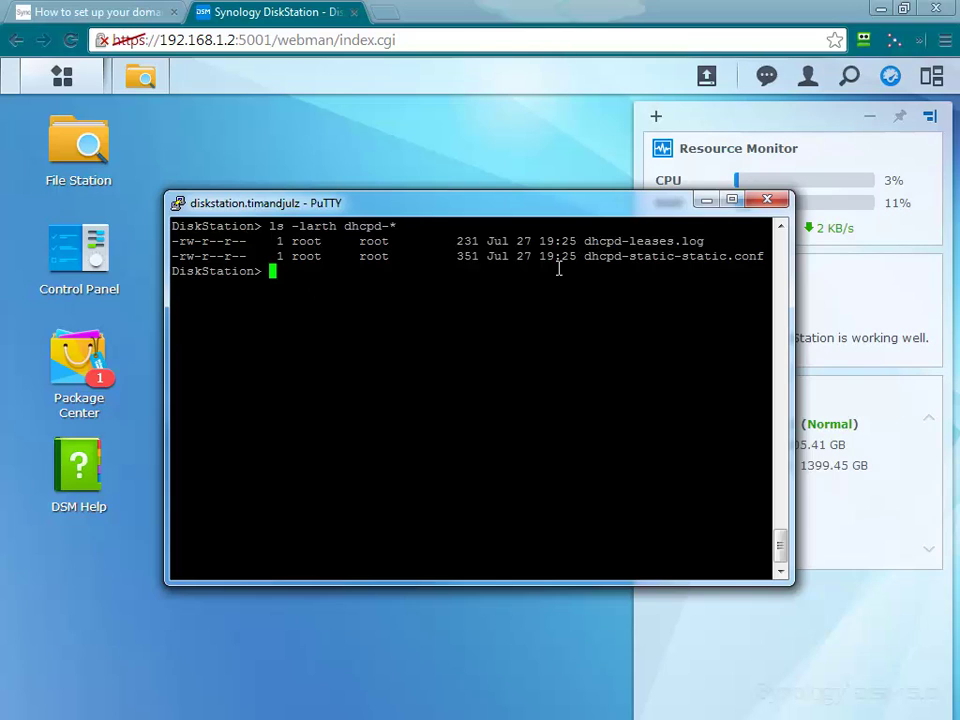
# Print dhcpd-leases.log with cat, then select the dhcpd-static-static.conf file name.
pyautogui.write('/etc/dhcp')
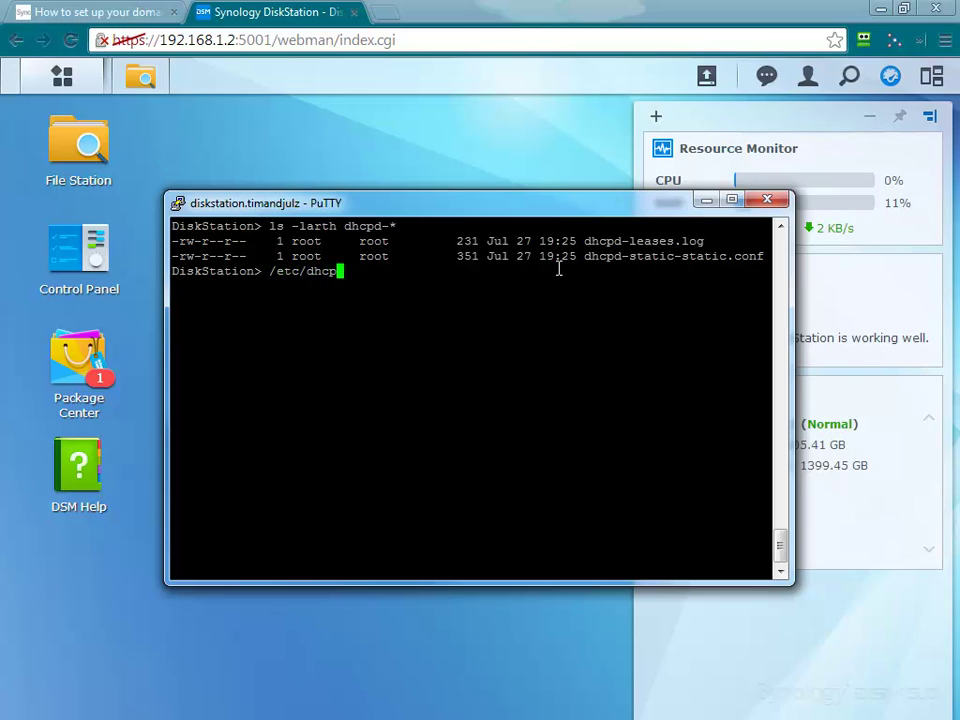
pyautogui.write('d/')
pyautogui.press('BackSpace')
pyautogui.press('BackSpace')
pyautogui.press('BackSpace')
pyautogui.press('BackSpace')
pyautogui.press('BackSpace')
pyautogui.press('BackSpace')
pyautogui.press('BackSpace')
pyautogui.press('BackSpace')
pyautogui.press('BackSpace')
pyautogui.press('BackSpace')
pyautogui.press('BackSpace')
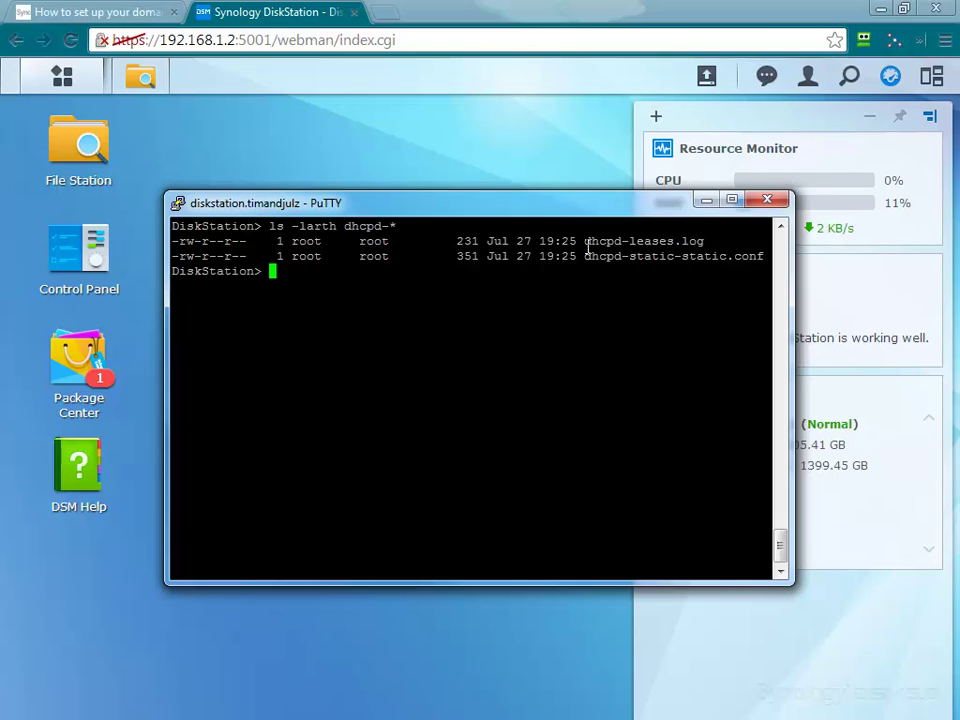
pyautogui.moveTo(587, 240); pyautogui.dragTo(704, 237)
pyautogui.press('super+c')
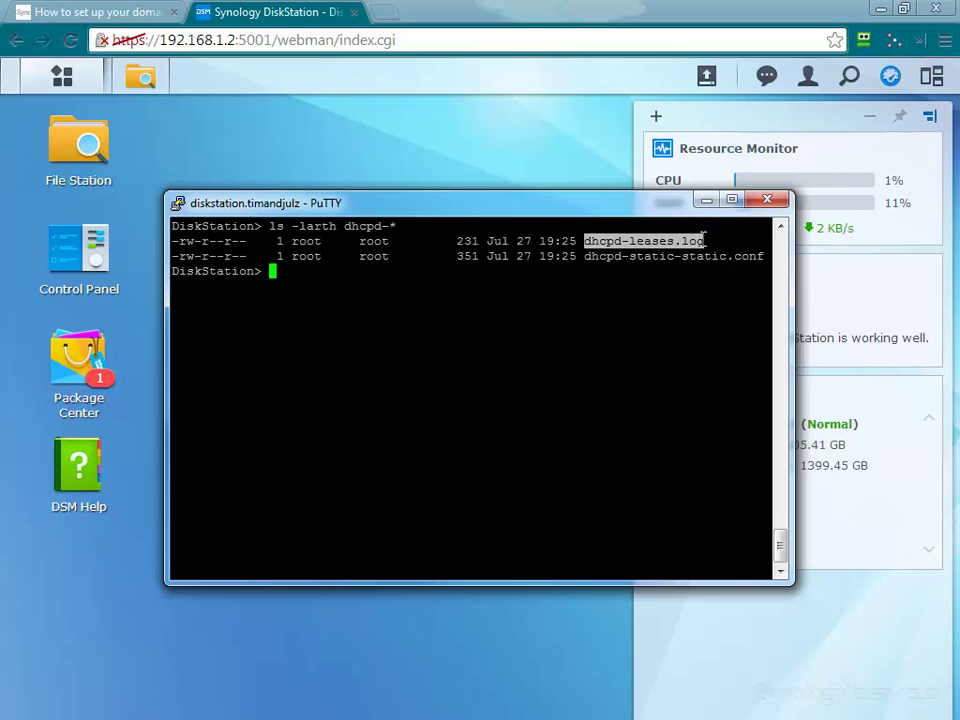
pyautogui.write('cat')
pyautogui.rightClick(483, 321)
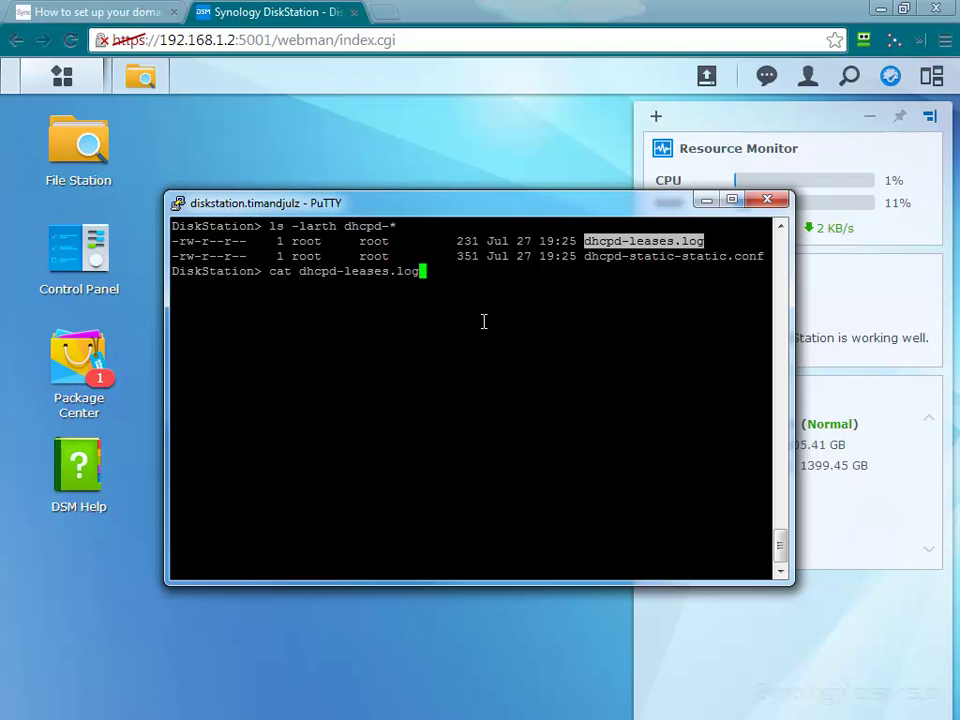
pyautogui.press('Return')
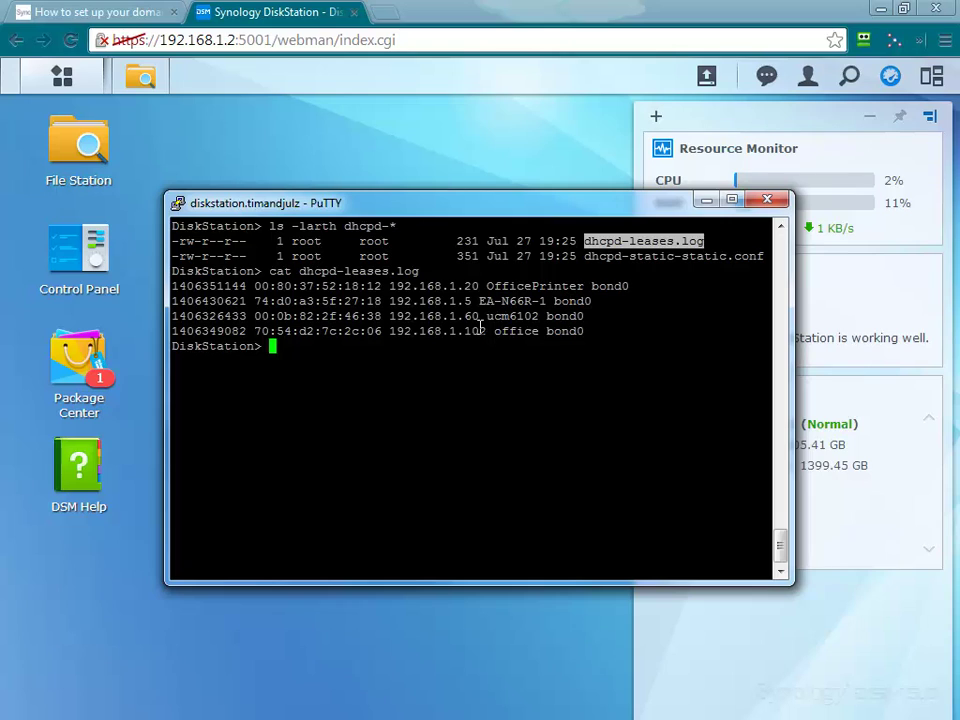
pyautogui.moveTo(585, 256); pyautogui.dragTo(762, 251)
pyautogui.press('super+c')
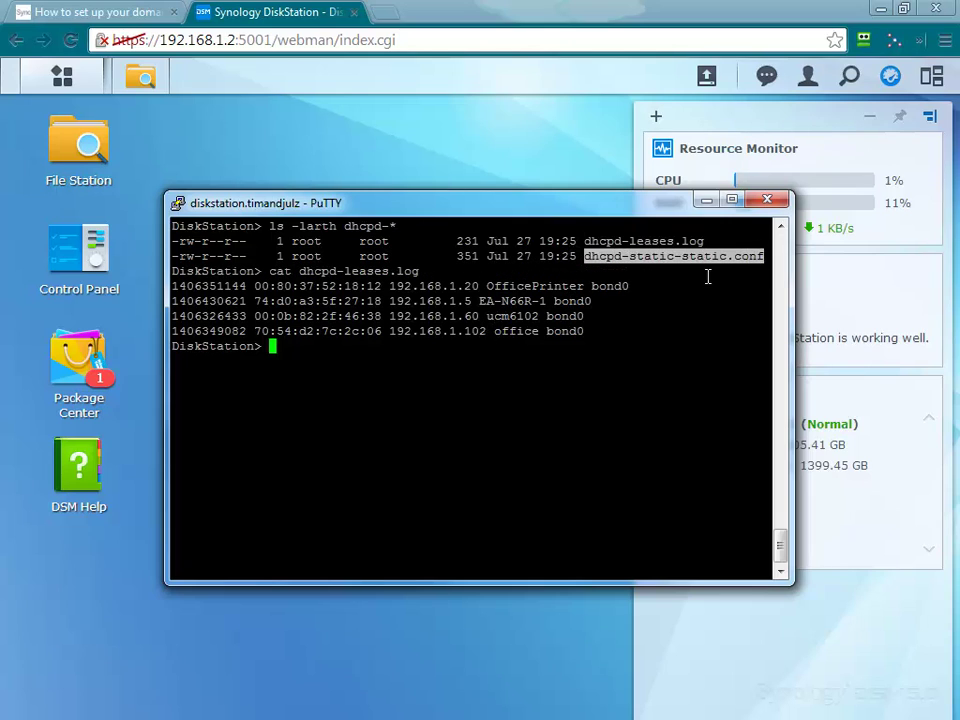
# Print dhcpd-static-static.conf with cat and highlight the office and ucm6102 host names.
pyautogui.write('cat')
pyautogui.rightClick(466, 393)
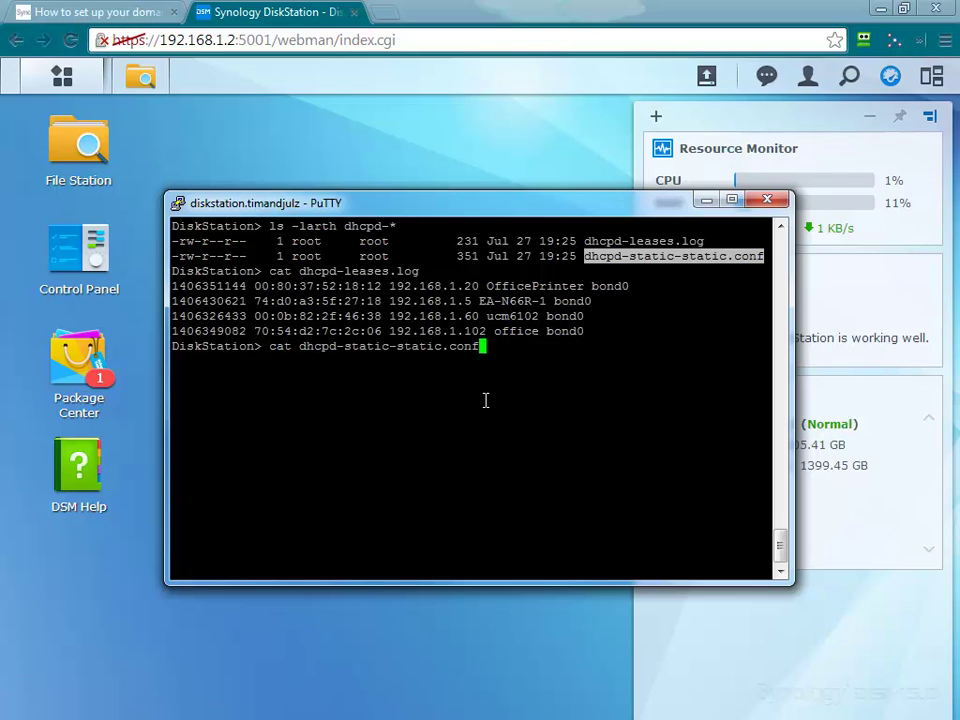
pyautogui.press('Return')
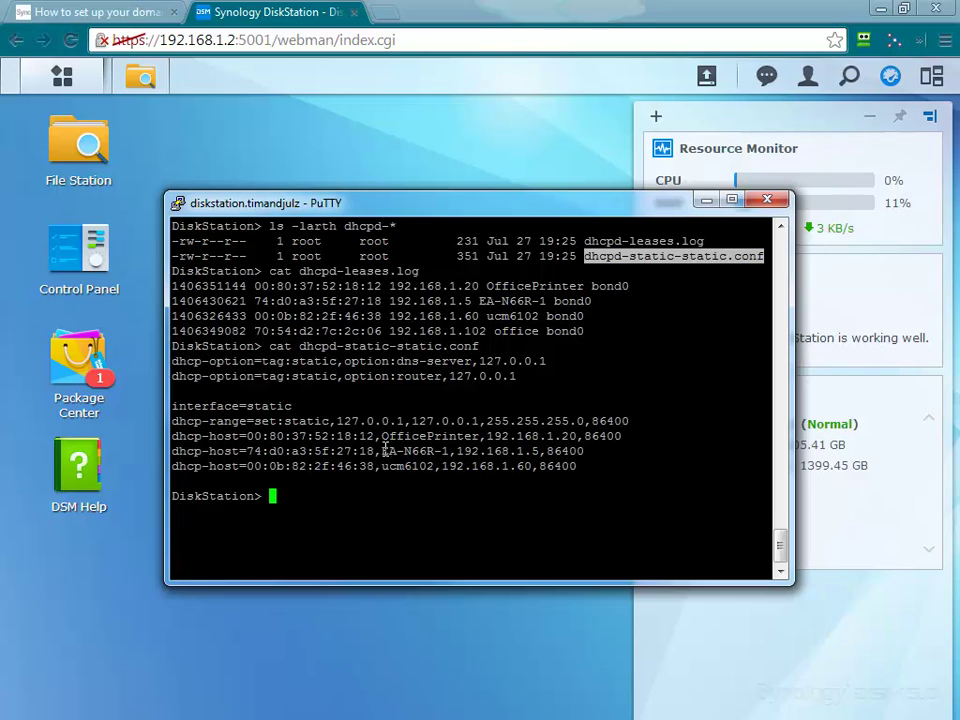
pyautogui.doubleClick(508, 333)
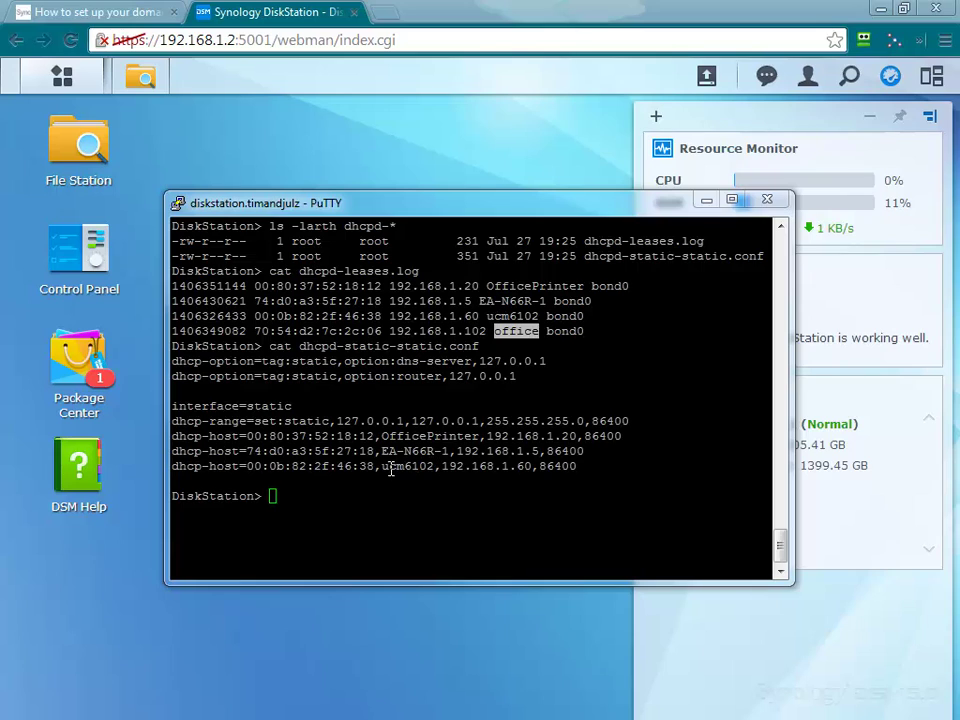
pyautogui.moveTo(382, 466); pyautogui.dragTo(441, 466)
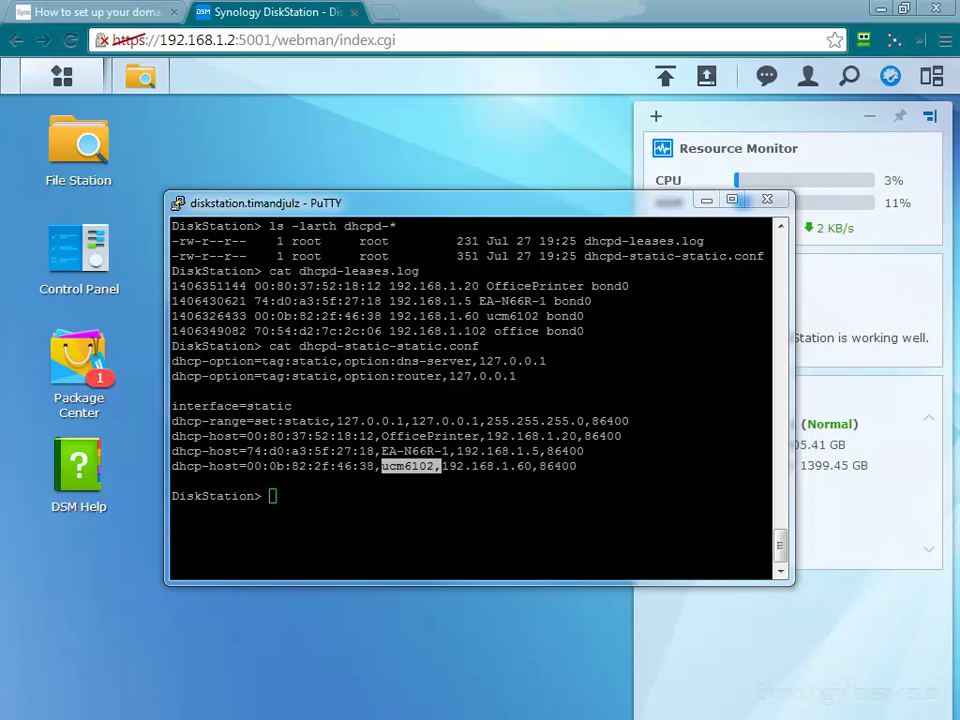
# Bring DSM to the front and launch DNS Server from the Main Menu.
pyautogui.click(183, 107)
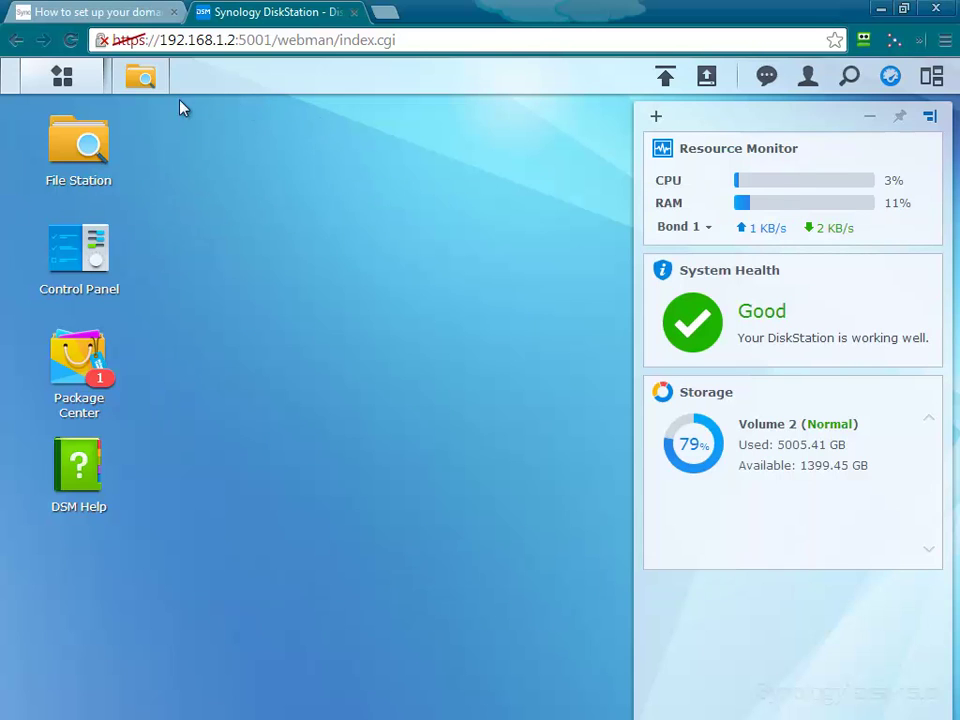
pyautogui.click(66, 82)
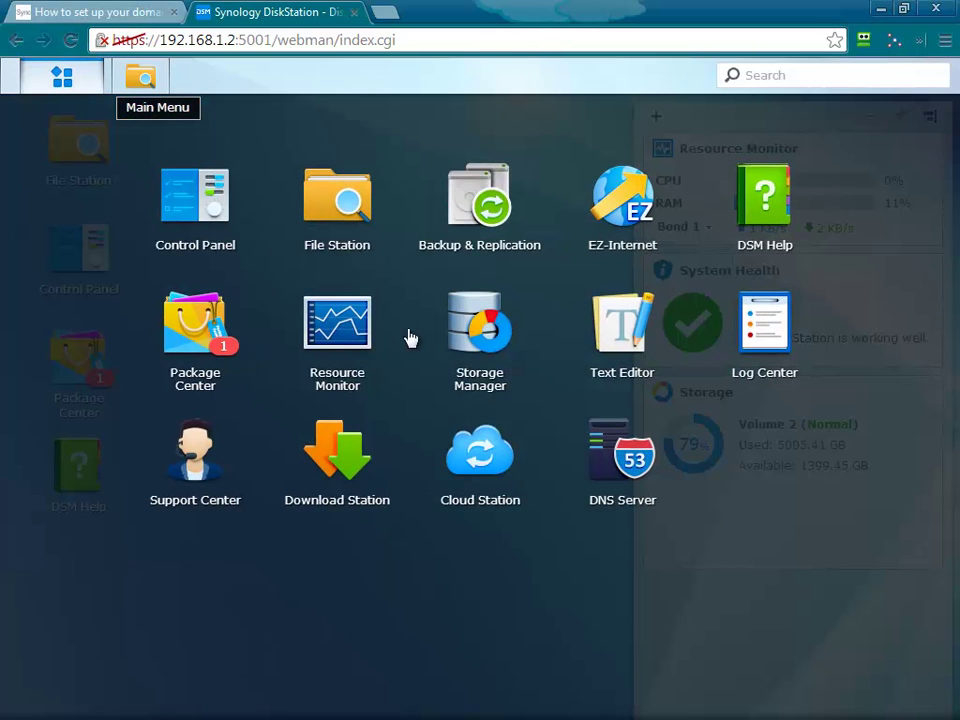
pyautogui.click(608, 447)
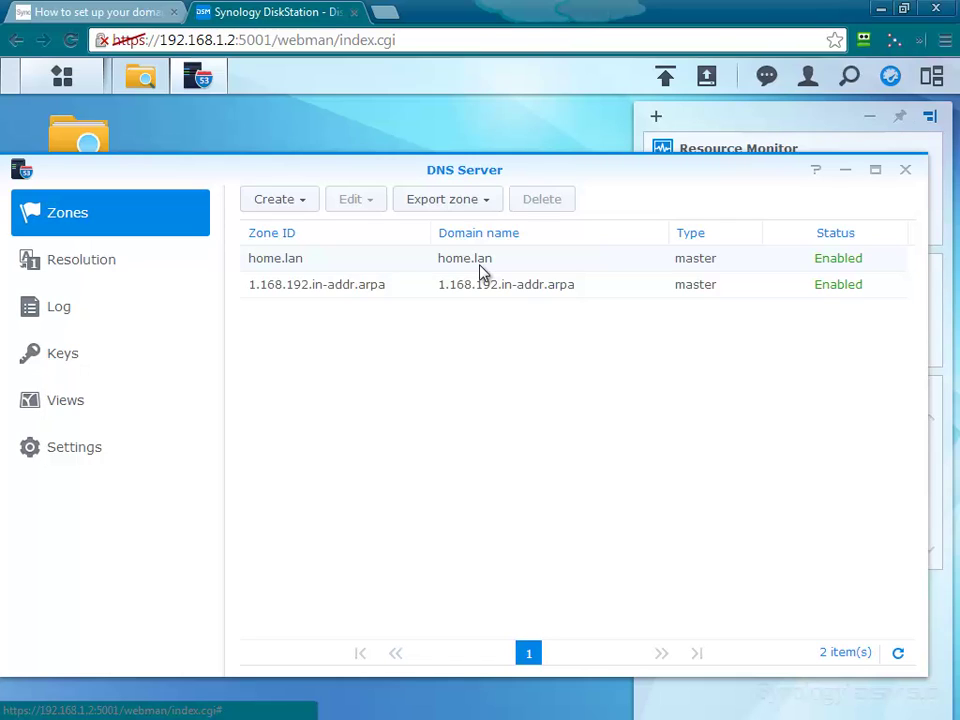
# Re-run ping office.home.lan in the Command Prompt, then move it aside.
pyautogui.hotkey('alt', 'Tab')
pyautogui.moveTo(570, 193); pyautogui.dragTo(540, 285)
pyautogui.press('Up')
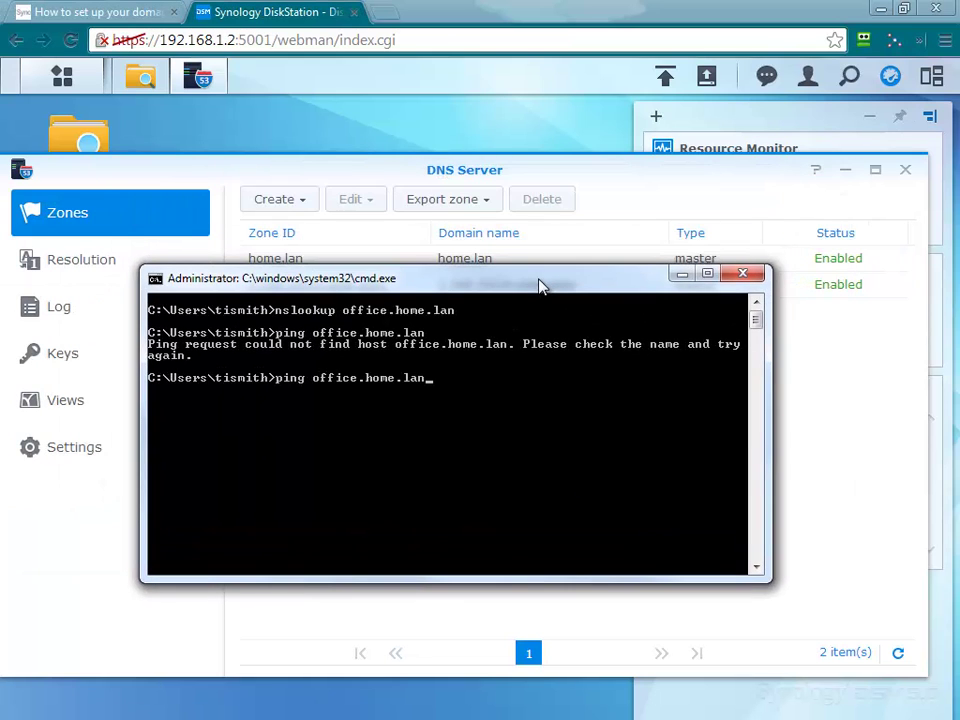
pyautogui.press('Return')
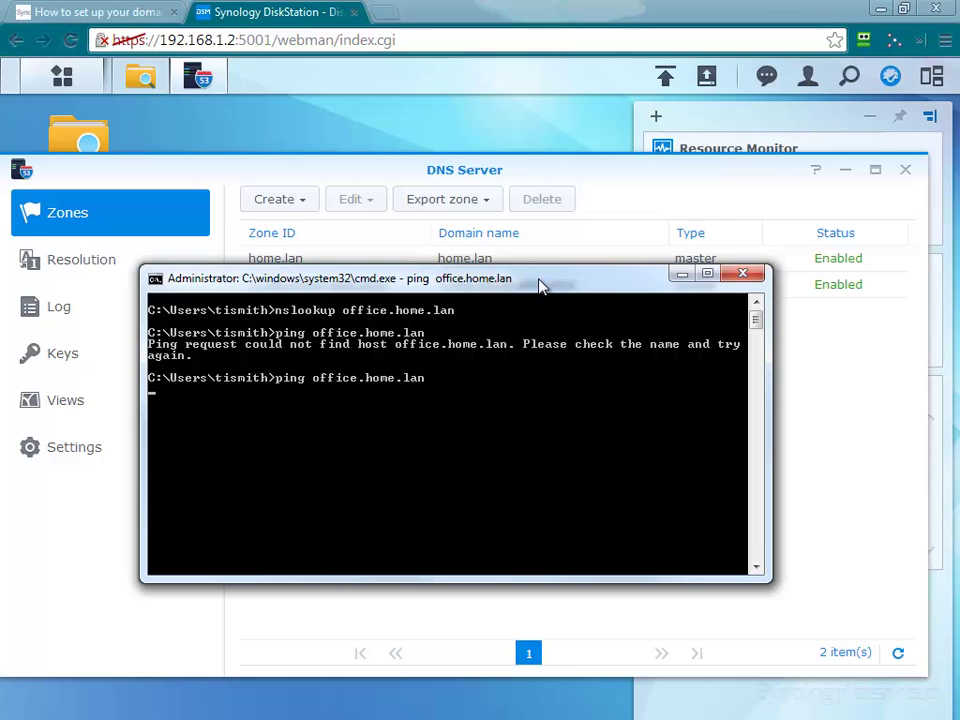
pyautogui.moveTo(542, 285); pyautogui.dragTo(0, 295)
pyautogui.click(278, 340)
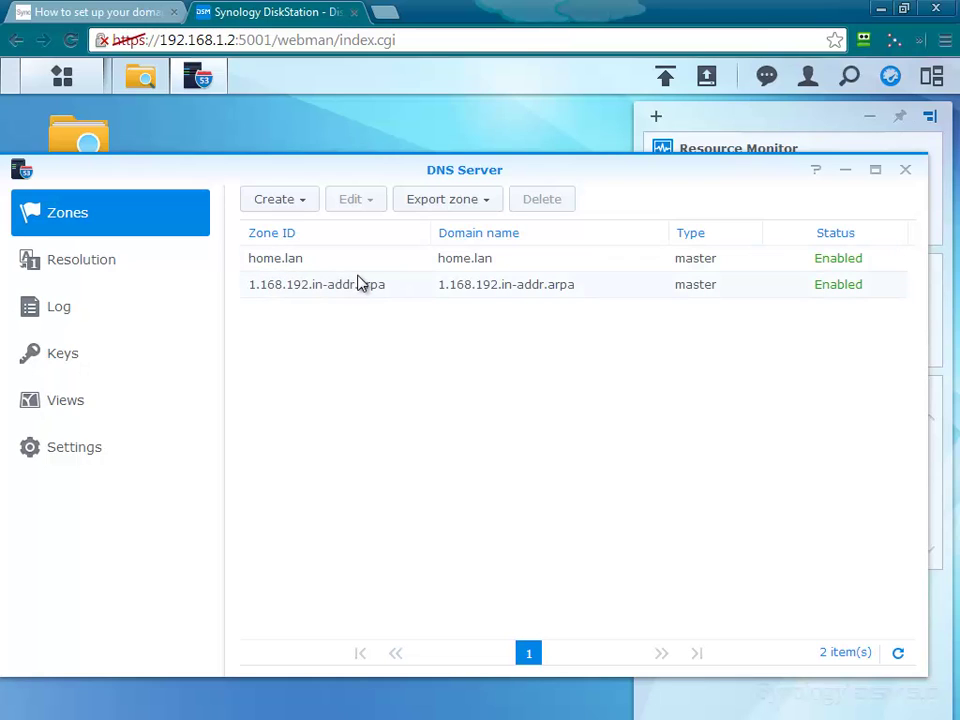
# Start creating a new master zone, then cancel it without creating anything.
pyautogui.click(290, 204)
pyautogui.click(320, 240)
pyautogui.click(514, 270)
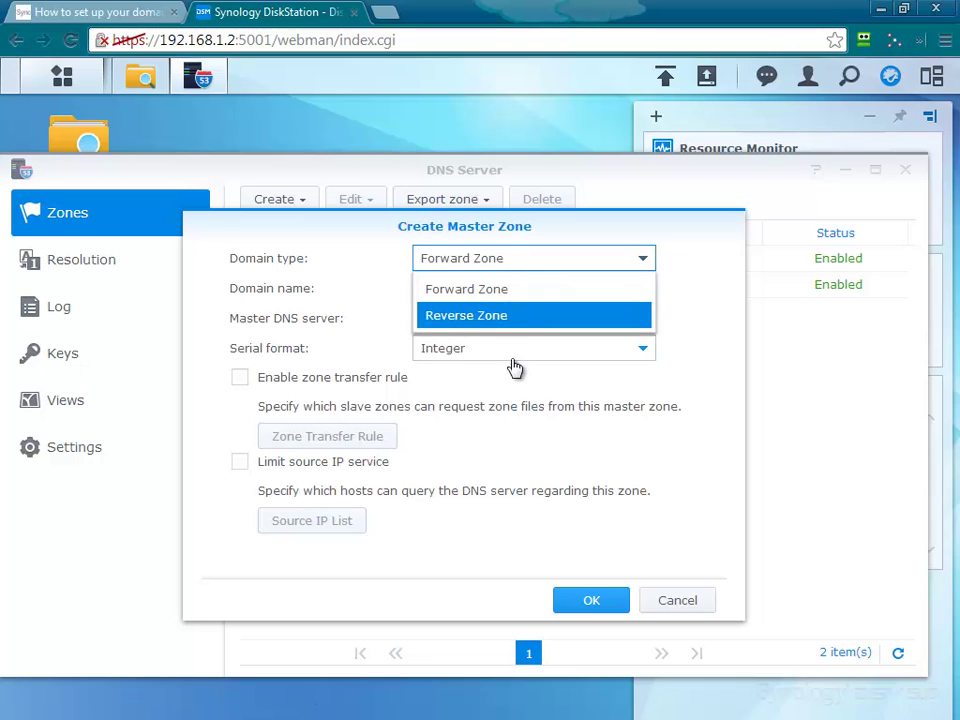
pyautogui.click(692, 601)
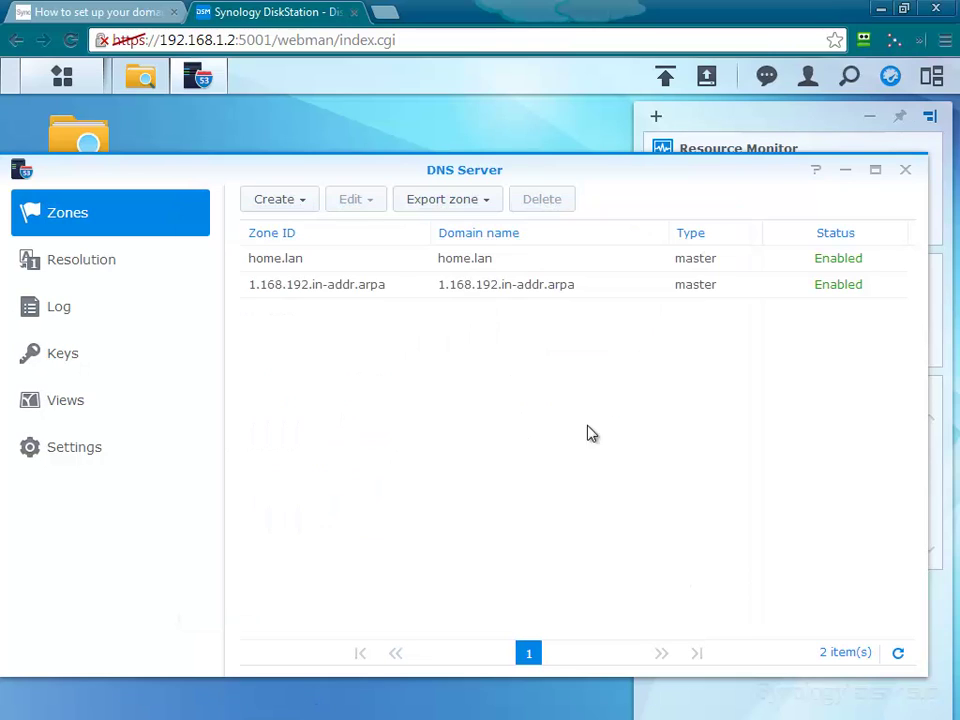
# View home.lan's SOA record unchanged, then open the zone's resource records.
pyautogui.click(317, 263)
pyautogui.click(360, 204)
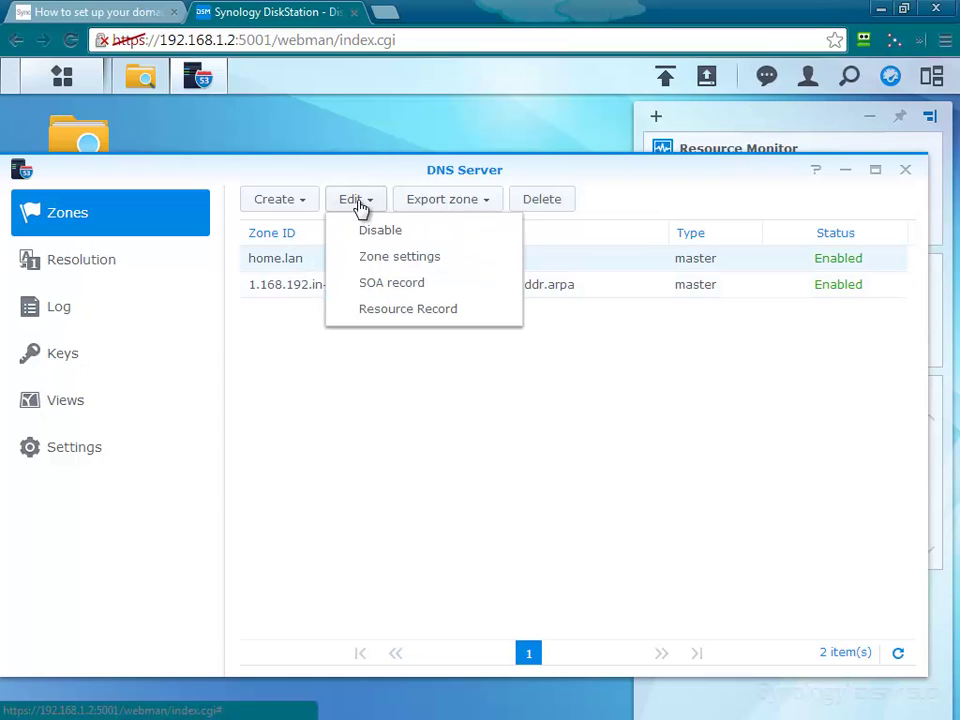
pyautogui.click(391, 284)
pyautogui.click(681, 568)
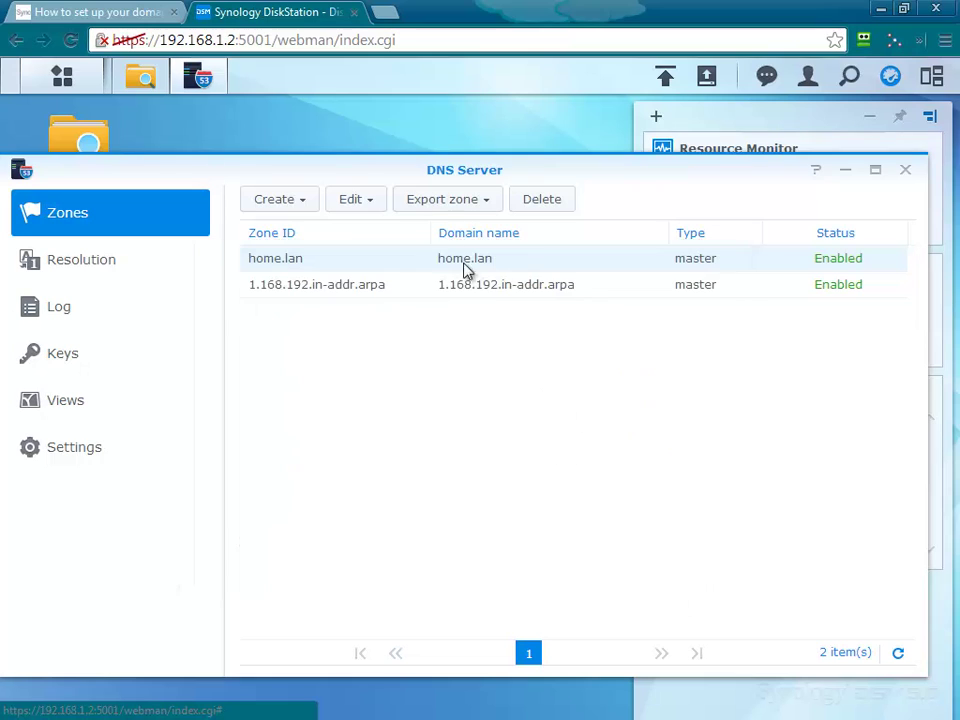
pyautogui.click(354, 206)
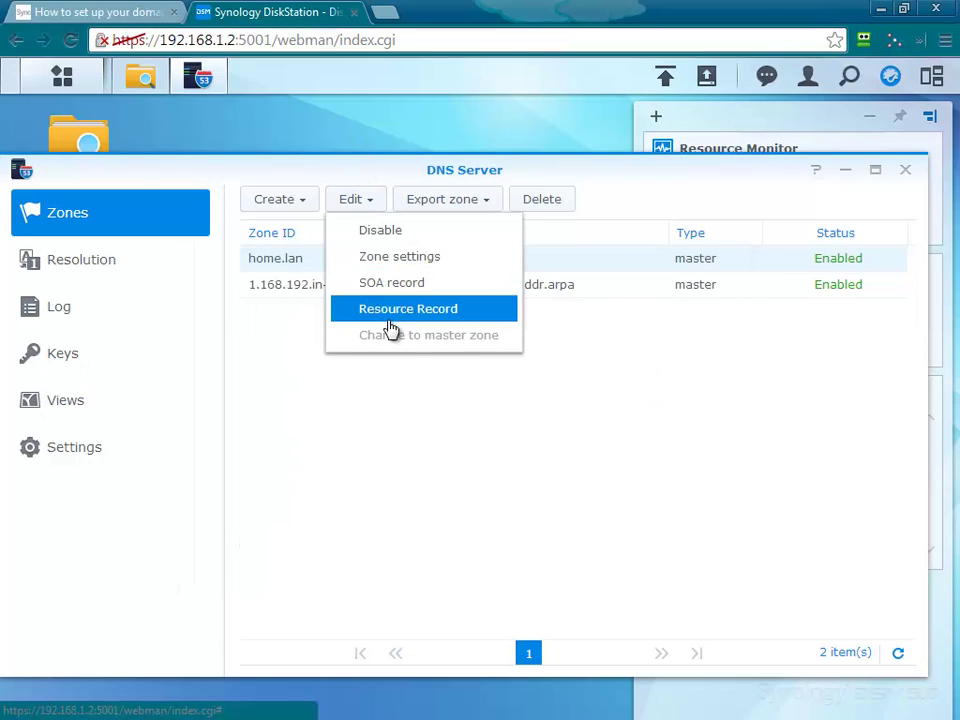
pyautogui.click(390, 318)
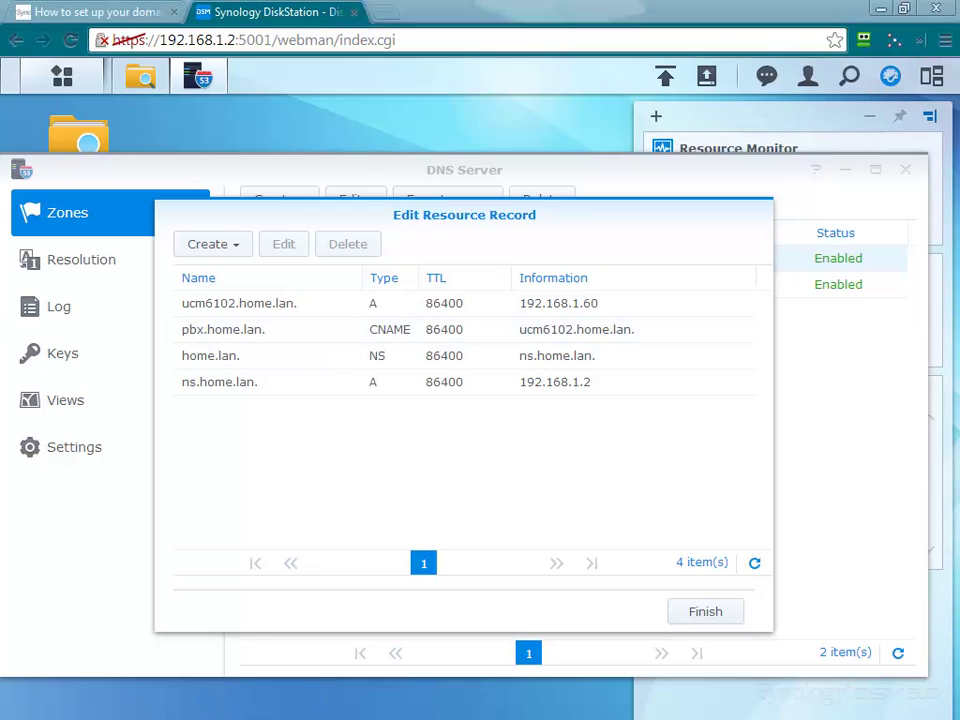
# Ping pbx.home.lan from the Command Prompt, then select the pbx.home.lan CNAME record.
pyautogui.moveTo(358, 349); pyautogui.dragTo(632, 358)
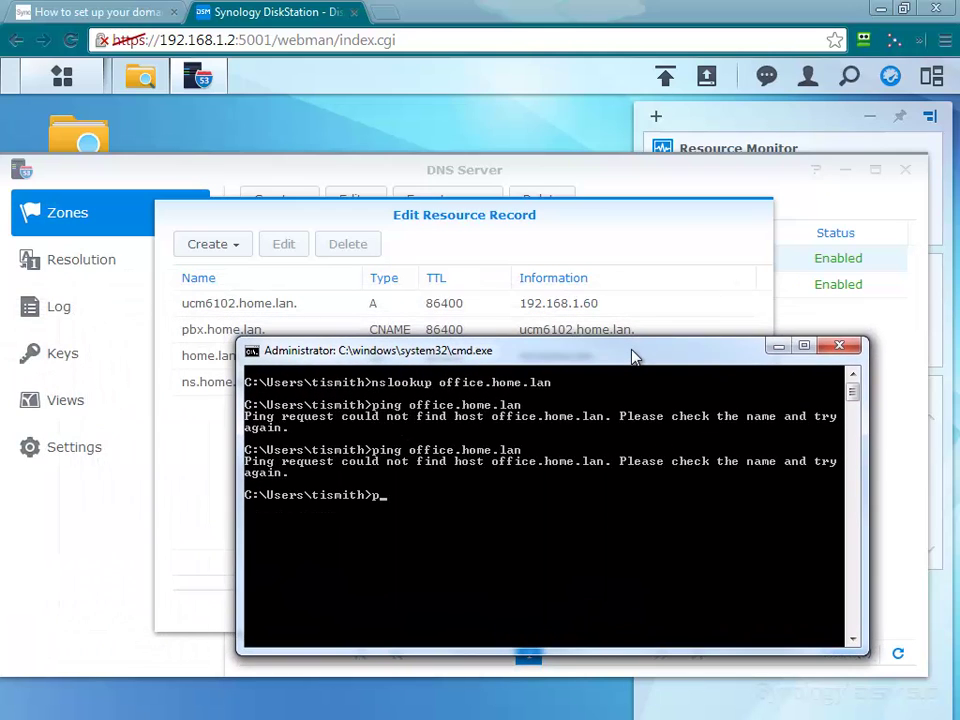
pyautogui.write('ping pbx.home.lan')
pyautogui.press('Return')
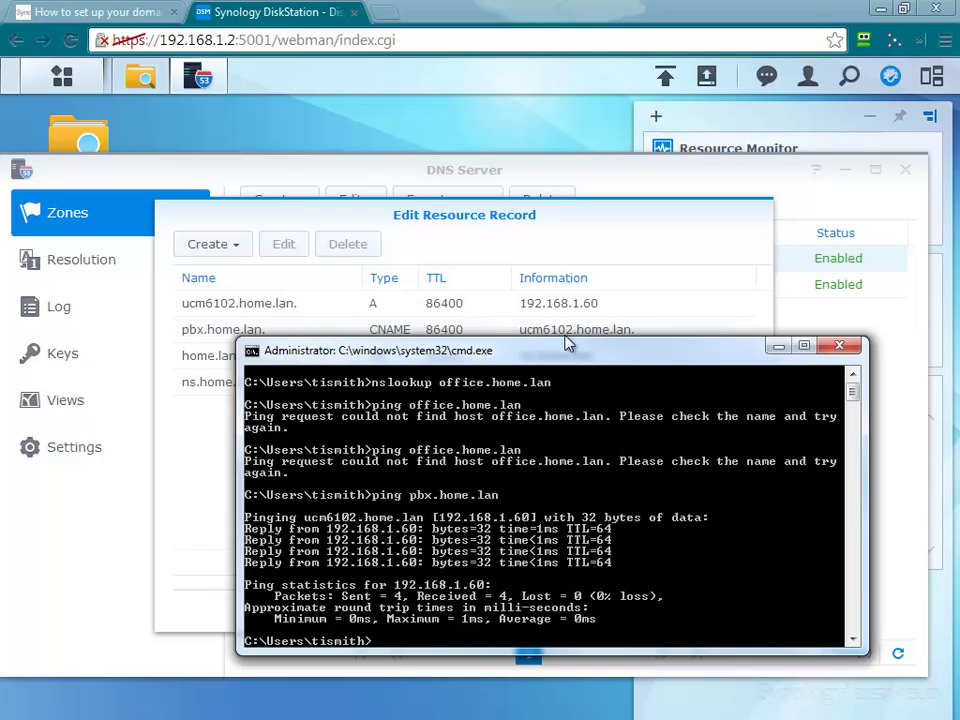
pyautogui.press('super+Down')
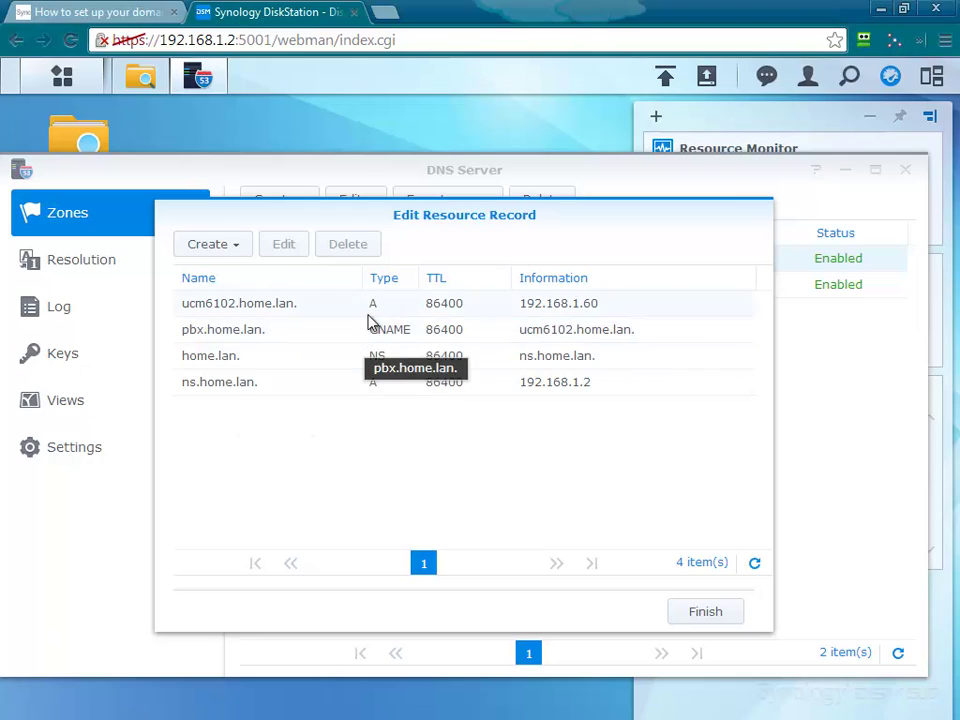
pyautogui.click(336, 341)
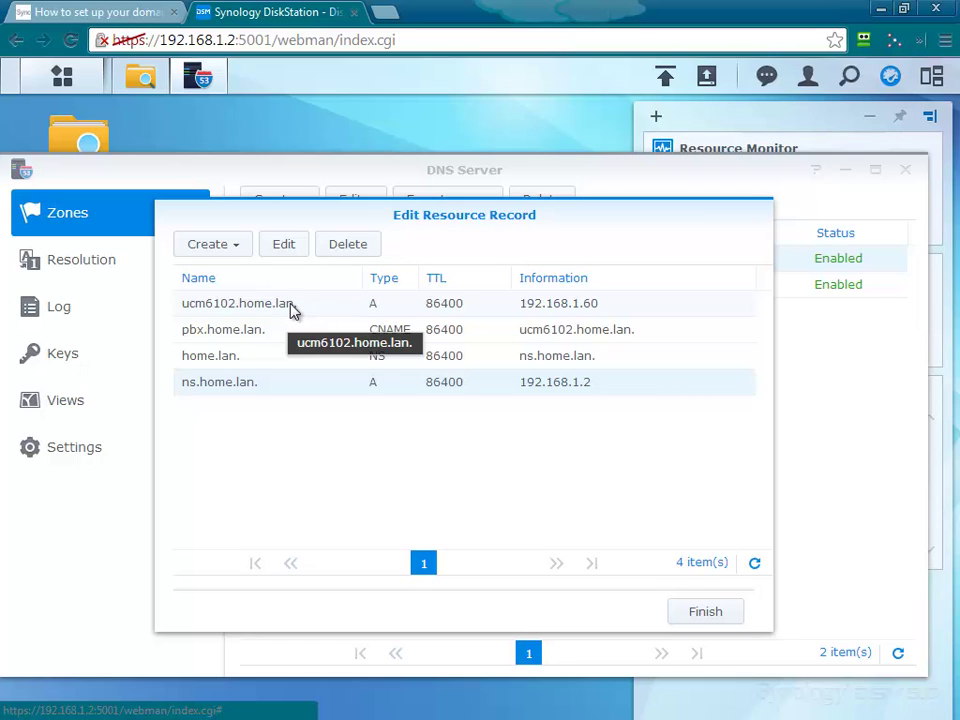
# Close the home.lan records and review the 1.168.192.in-addr.arpa zone's NS and PTR records.
pyautogui.click(703, 612)
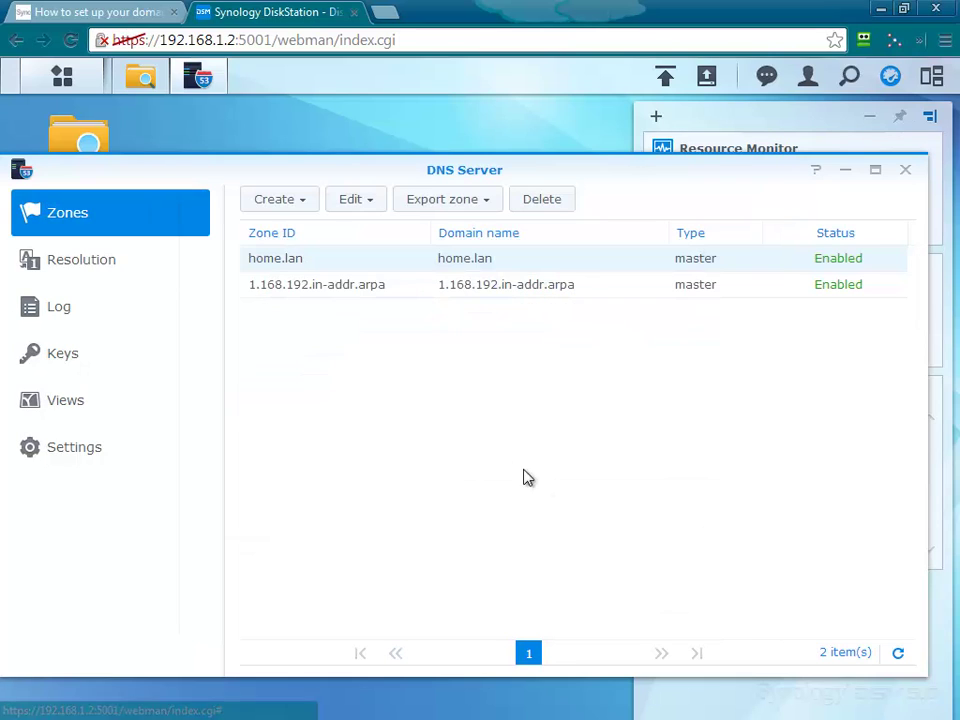
pyautogui.click(362, 286)
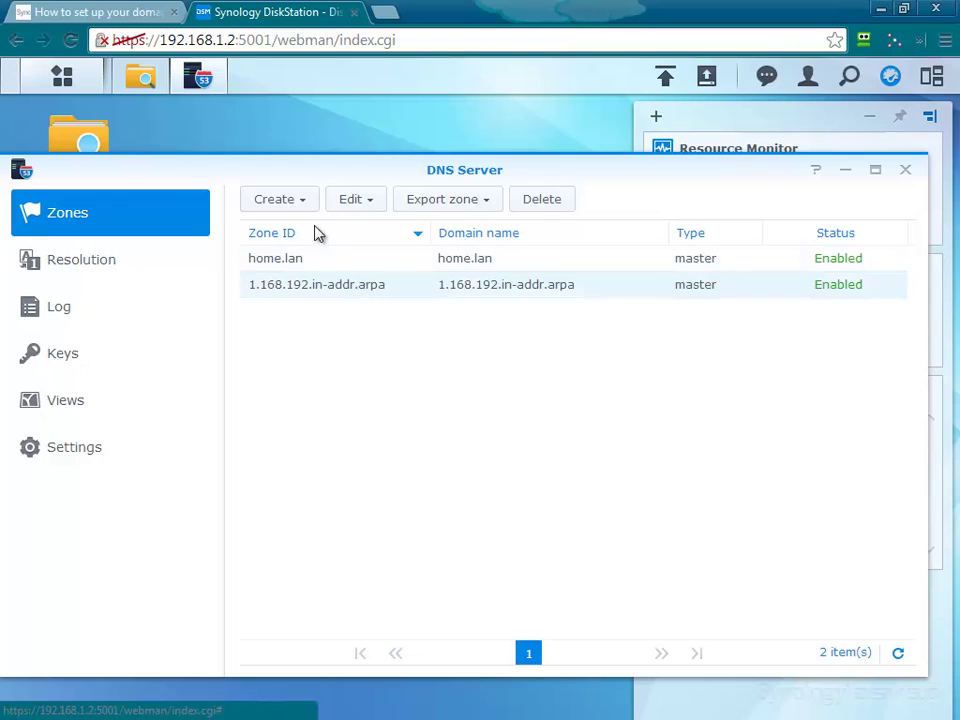
pyautogui.click(352, 204)
pyautogui.click(387, 318)
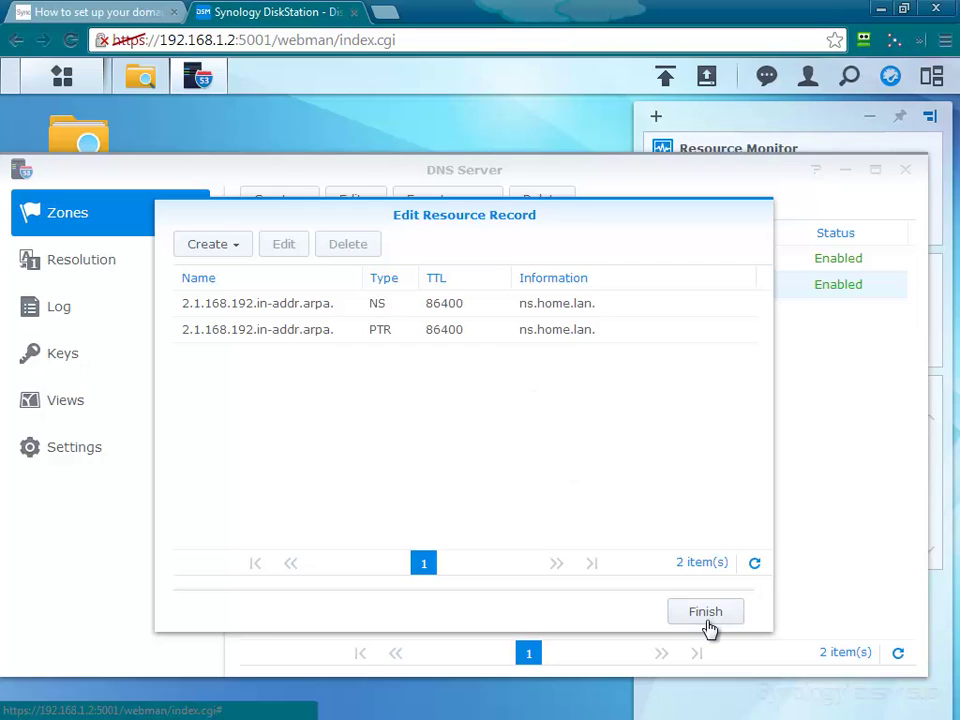
pyautogui.click(706, 618)
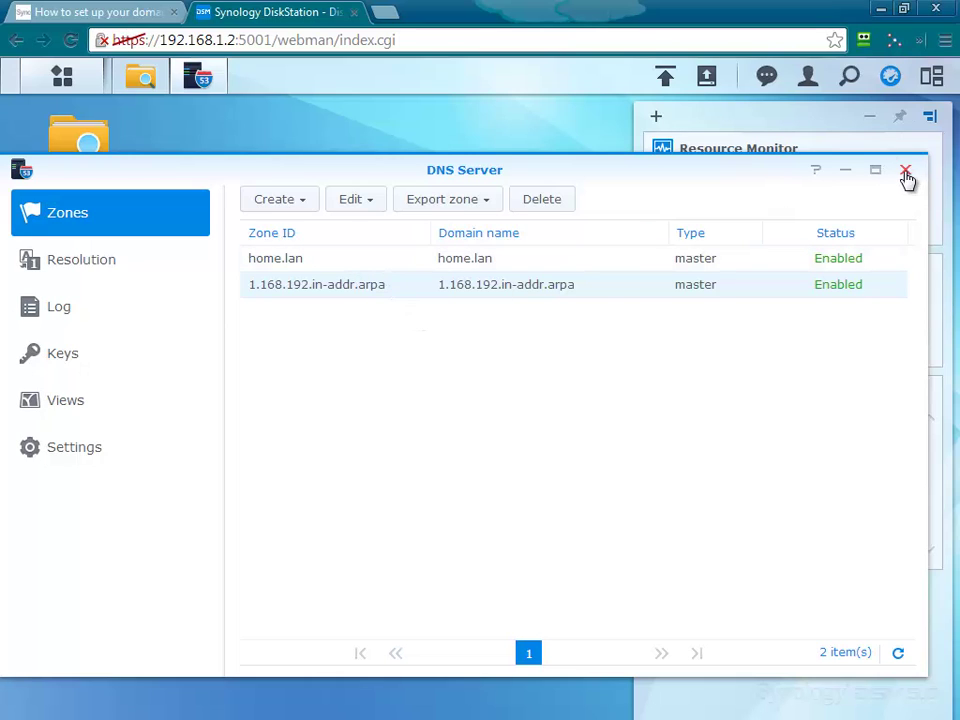
# Hide DNS Server and browse File Station to home/scripts, checking the empty dns_backups folder.
pyautogui.click(849, 174)
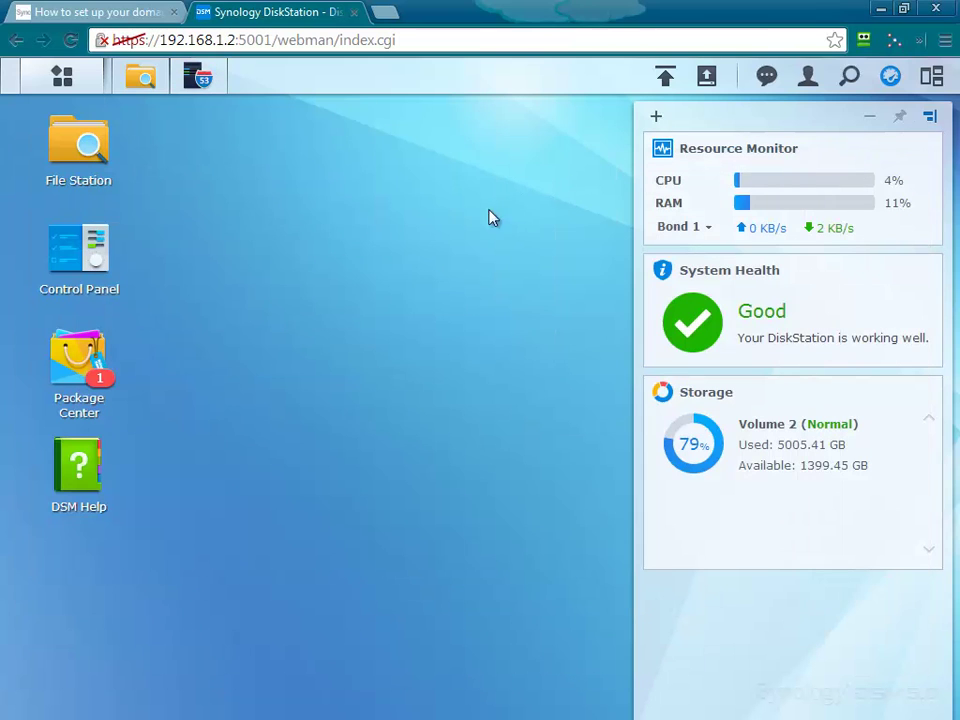
pyautogui.click(166, 138)
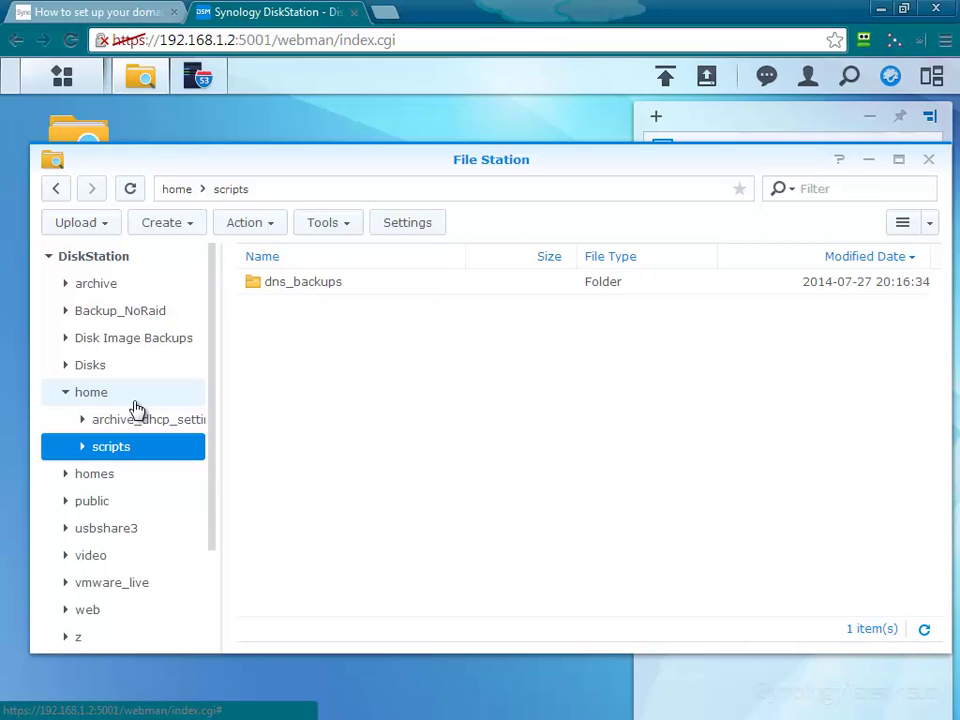
pyautogui.click(130, 398)
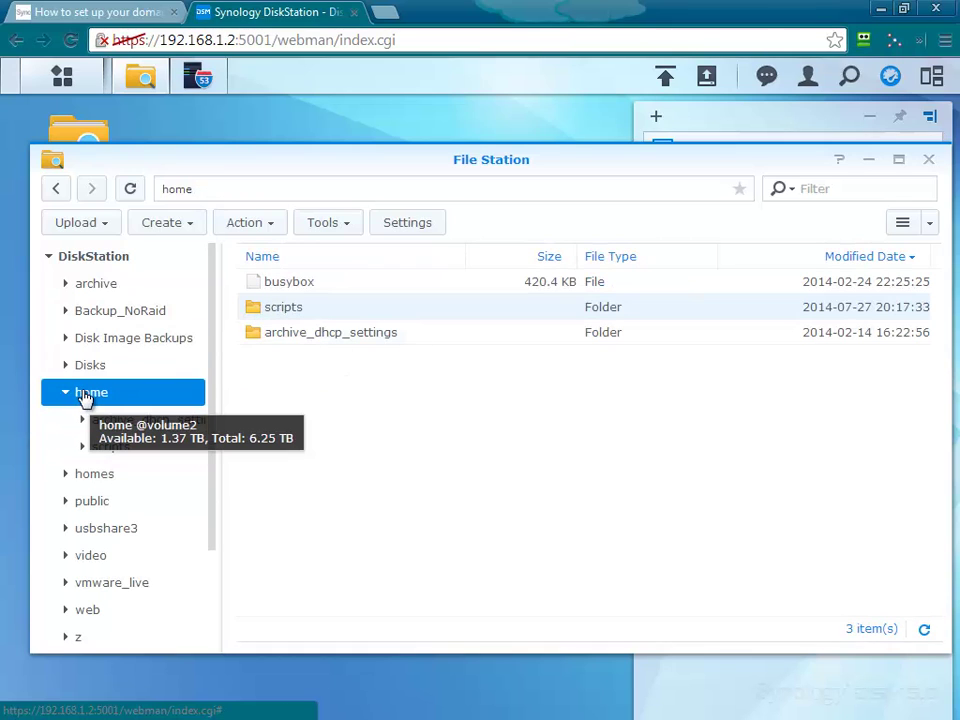
pyautogui.doubleClick(276, 309)
pyautogui.doubleClick(291, 286)
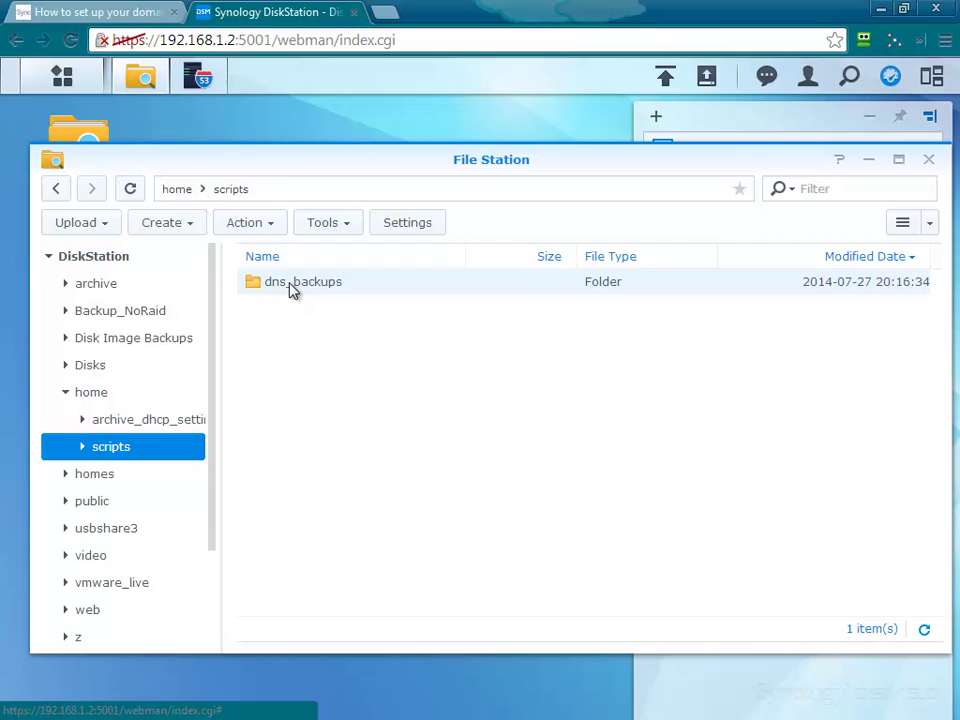
pyautogui.click(104, 451)
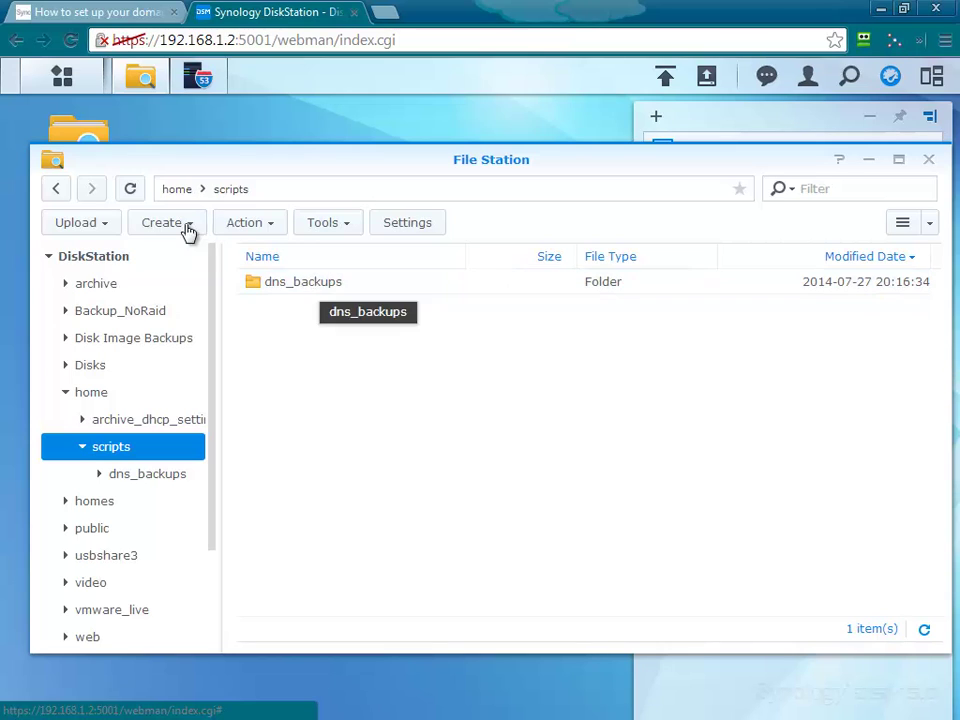
pyautogui.click(113, 230)
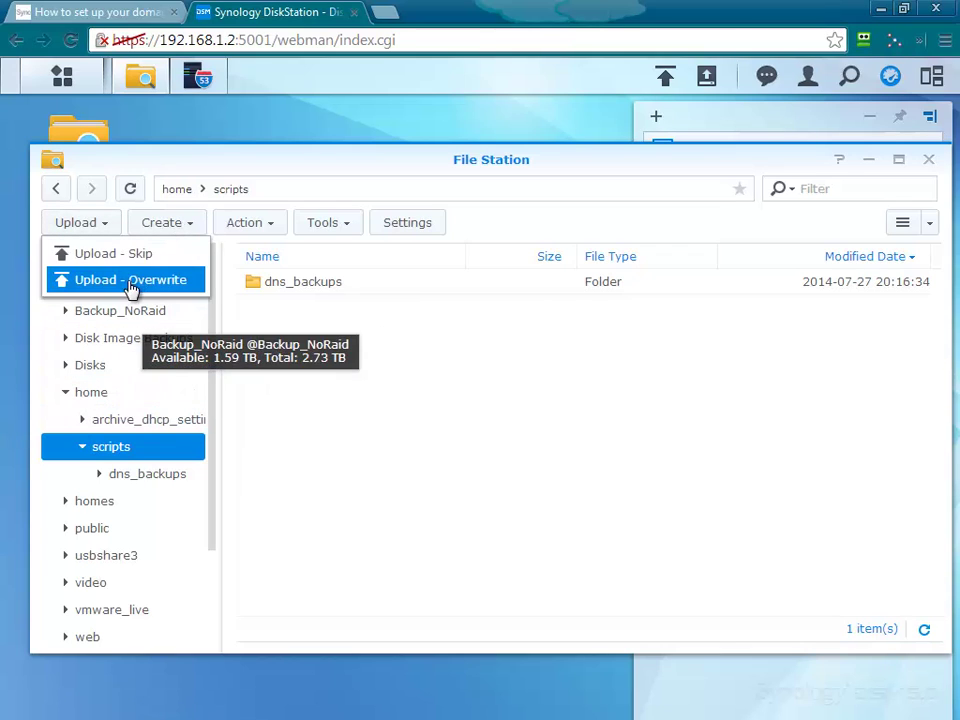
pyautogui.click(309, 384)
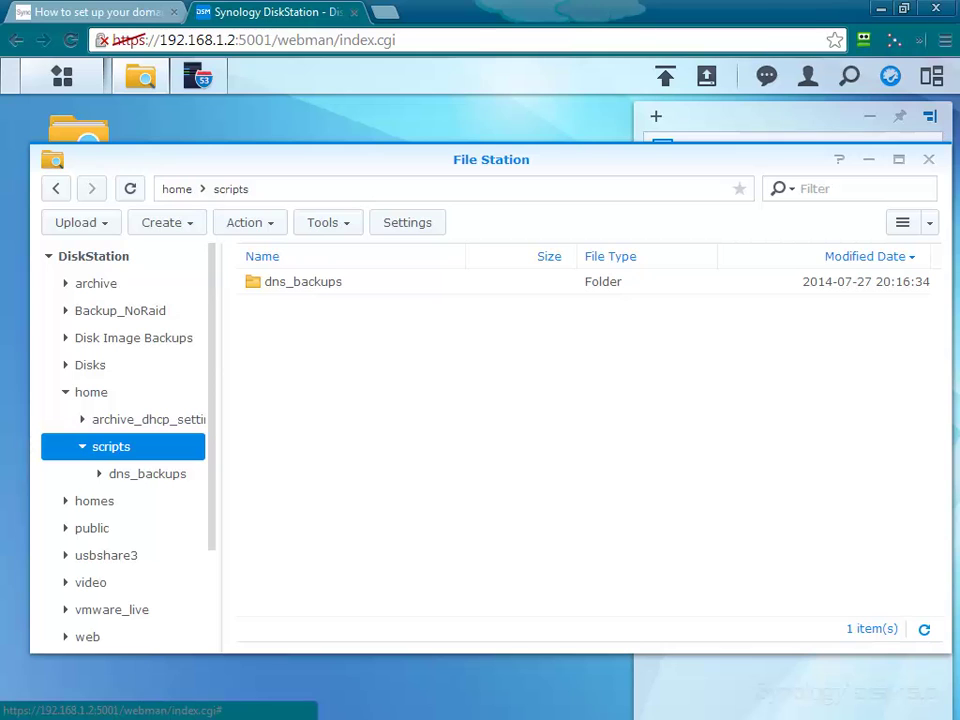
pyautogui.hotkey('alt', 'Tab')
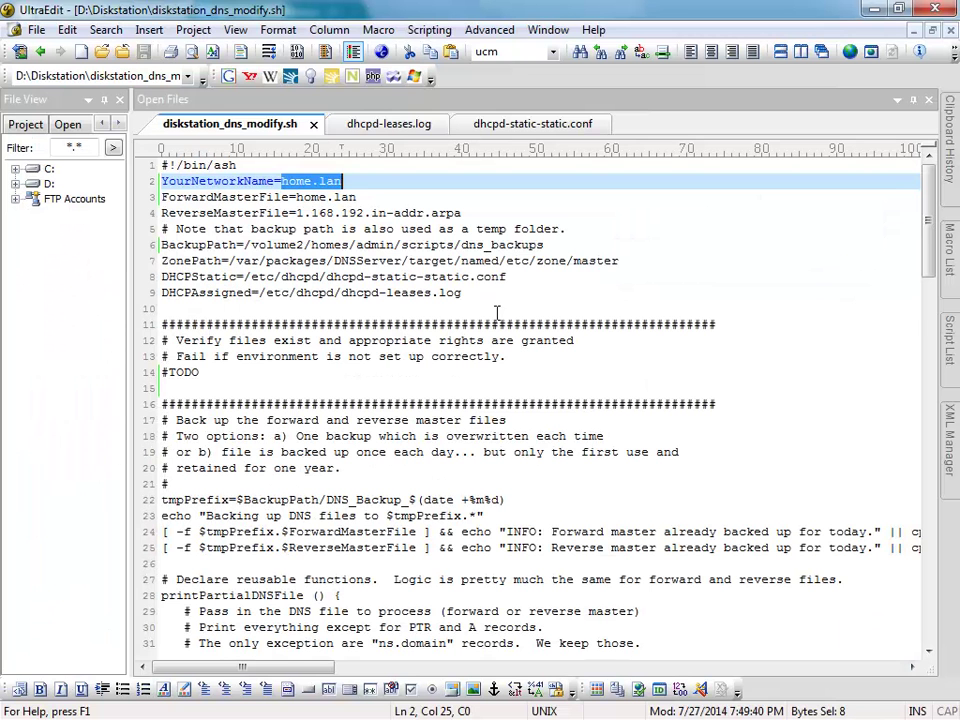
pyautogui.click(491, 310)
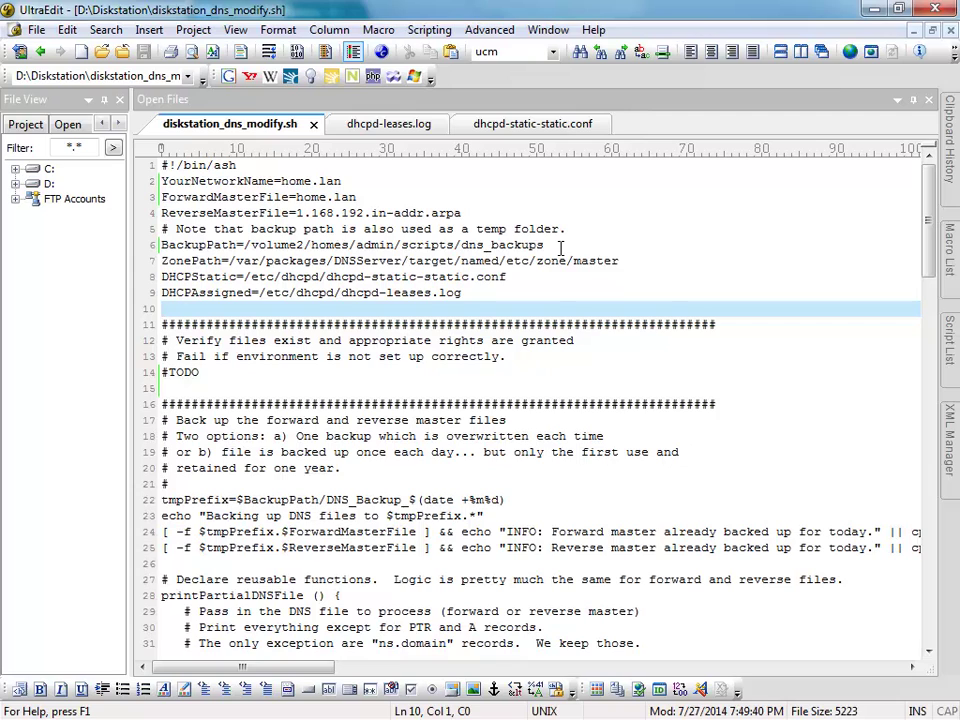
pyautogui.moveTo(561, 248); pyautogui.dragTo(147, 188)
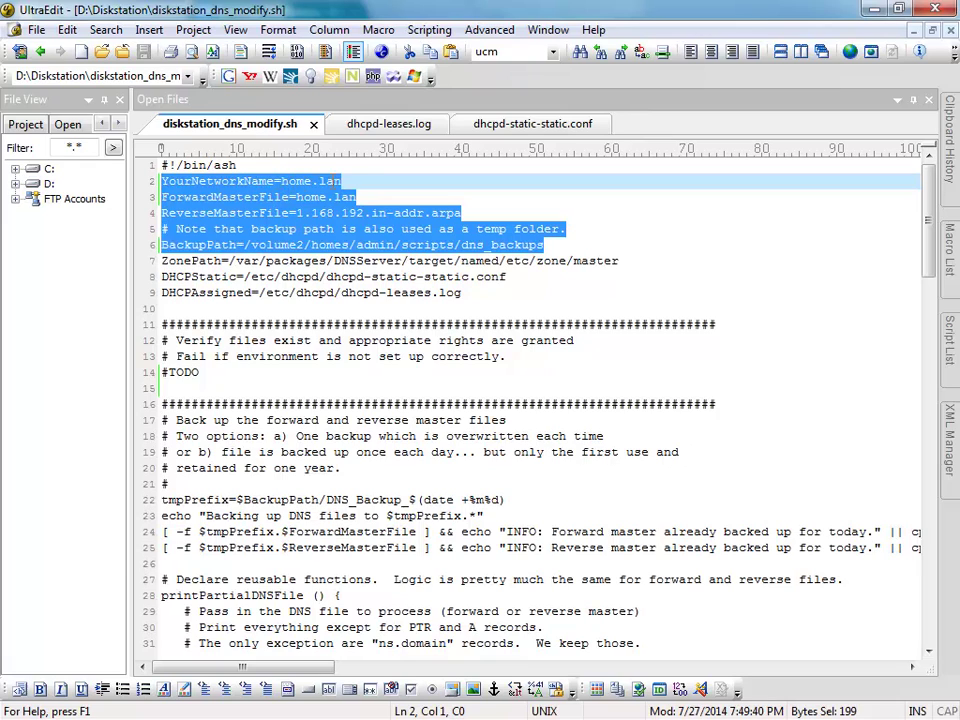
pyautogui.click(294, 197)
pyautogui.moveTo(296, 197); pyautogui.dragTo(364, 196)
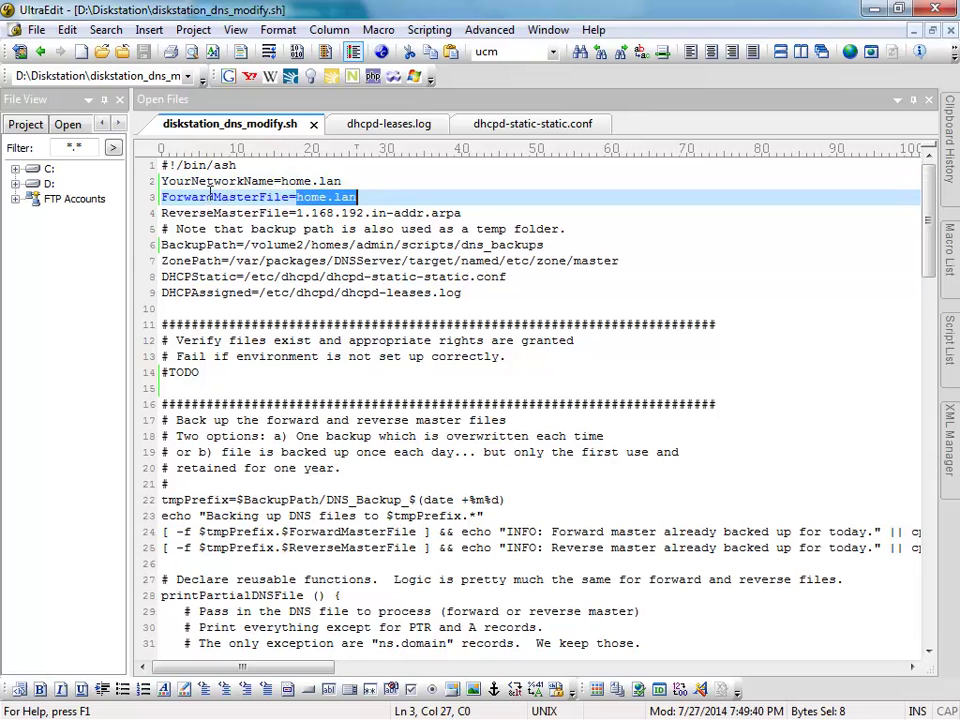
pyautogui.click(298, 214)
pyautogui.moveTo(298, 214); pyautogui.dragTo(489, 207)
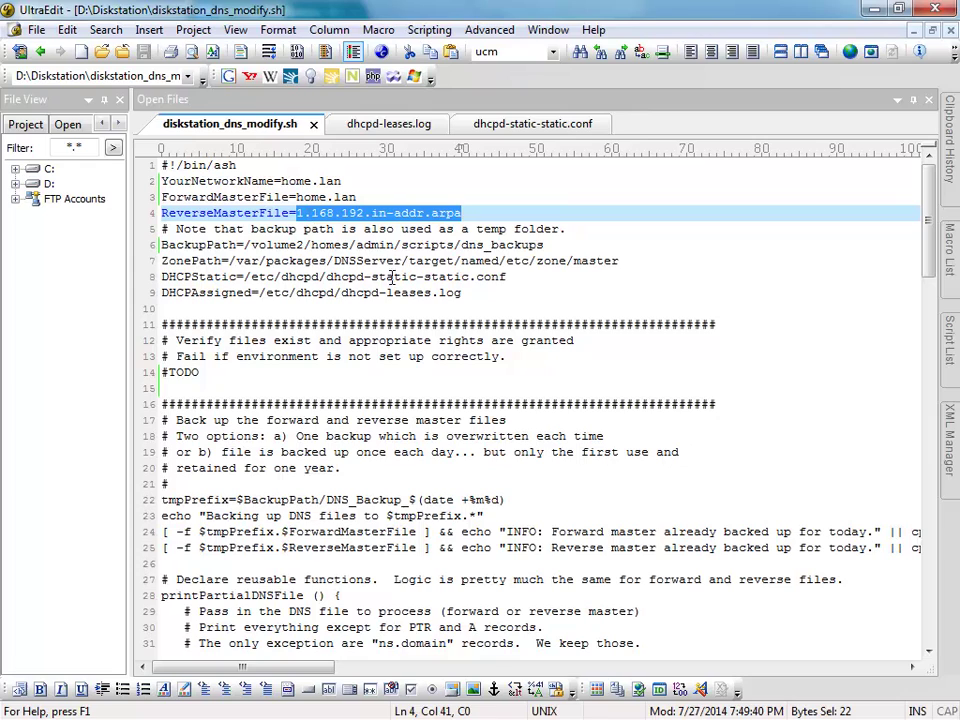
pyautogui.click(250, 245)
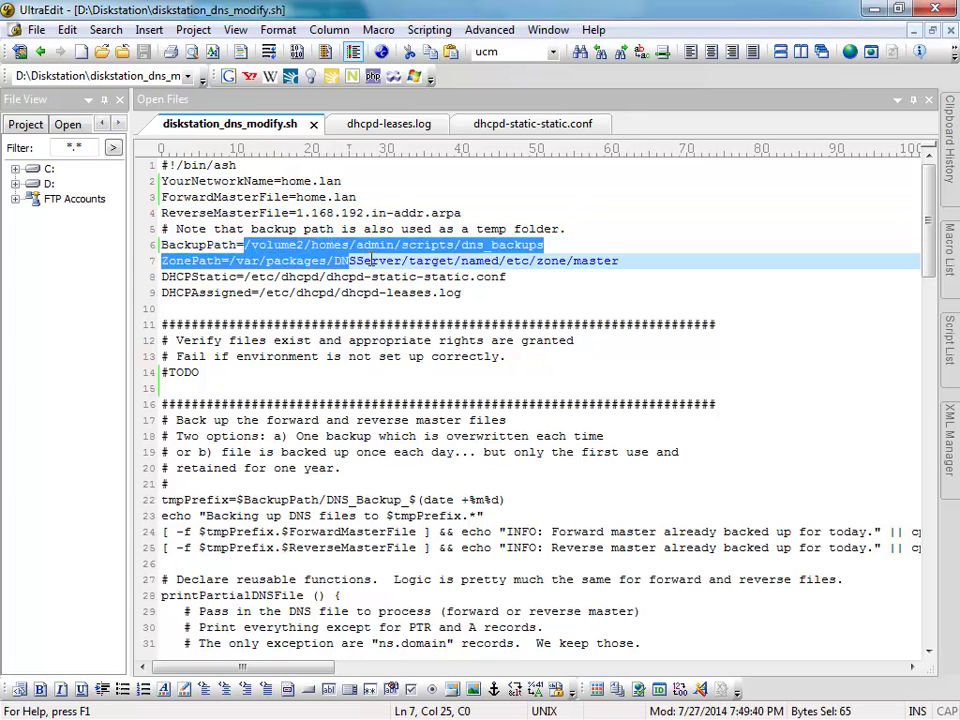
pyautogui.moveTo(412, 266); pyautogui.dragTo(552, 245)
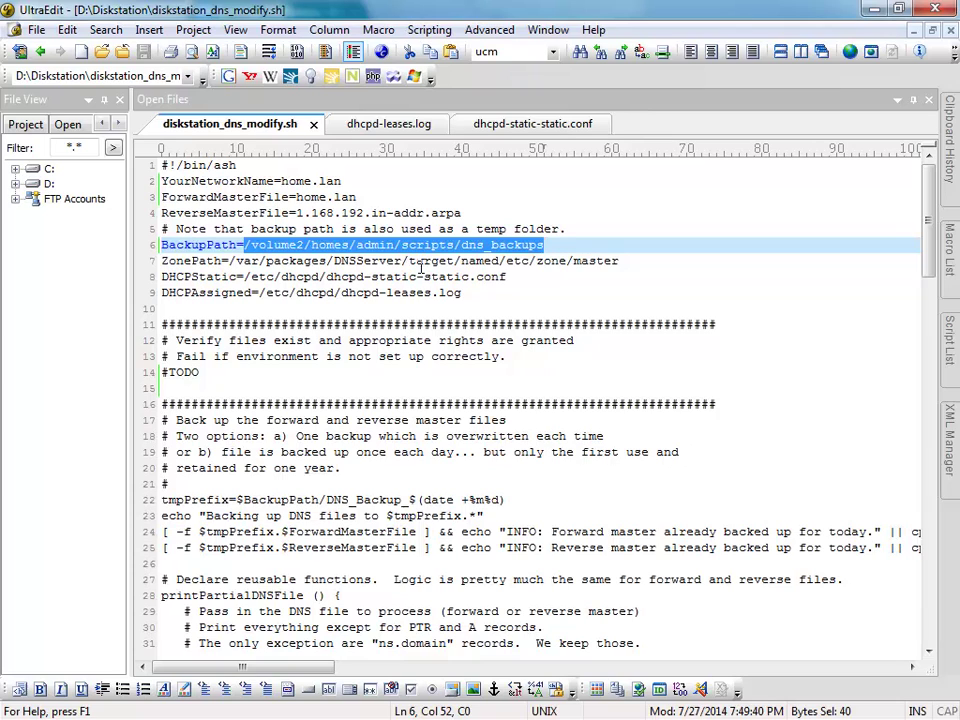
pyautogui.click(324, 370)
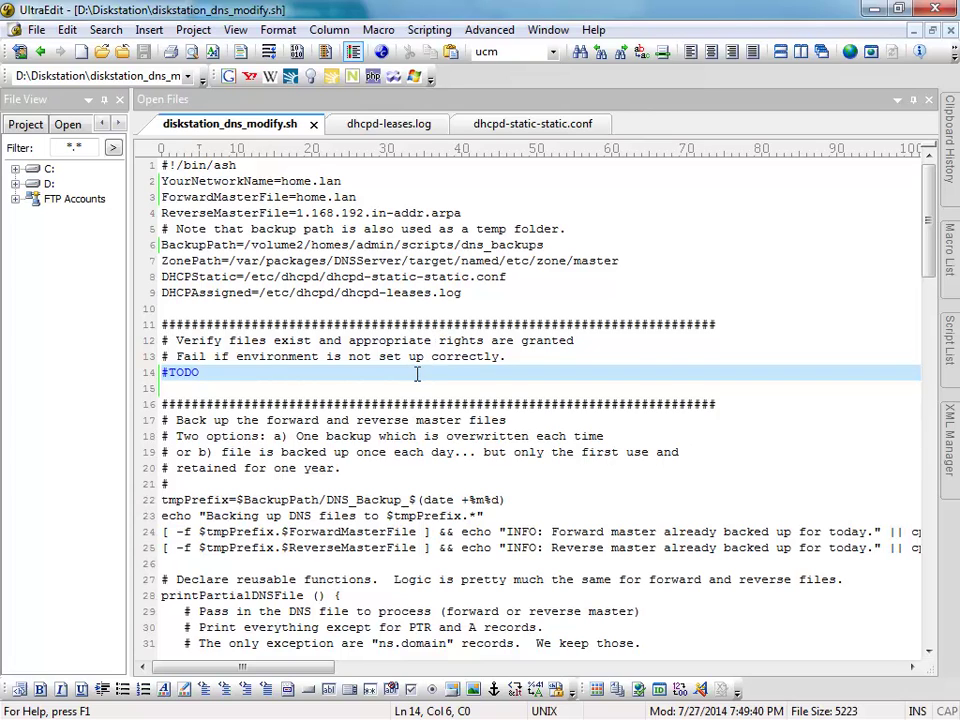
pyautogui.click(304, 484)
pyautogui.scroll(-1, 305, 487)
pyautogui.scroll(-2, 304, 487)
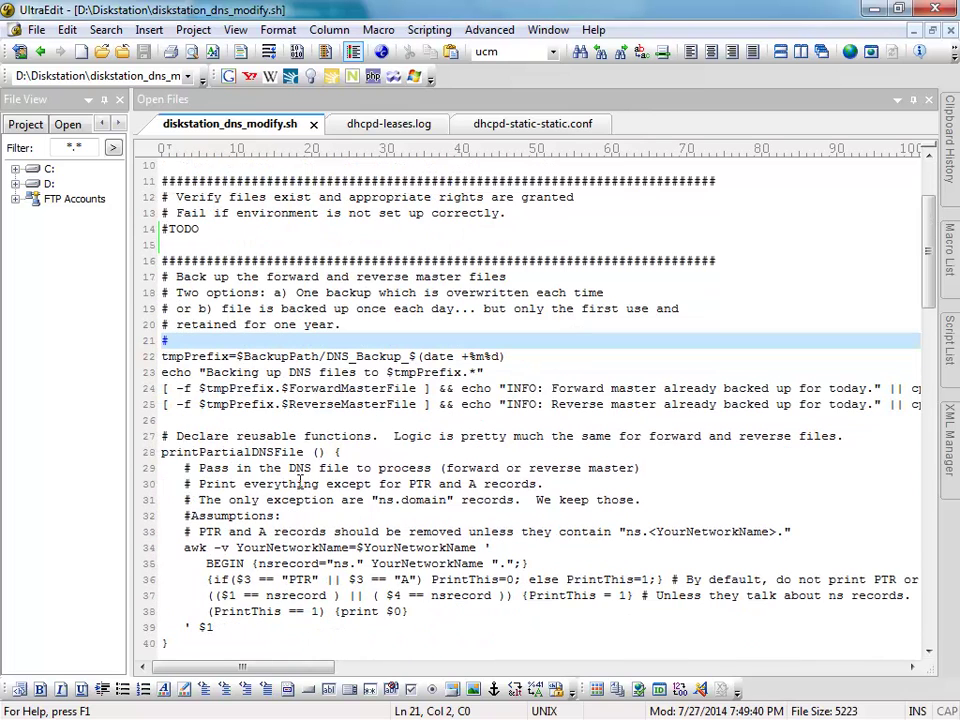
pyautogui.scroll(-1, 293, 470)
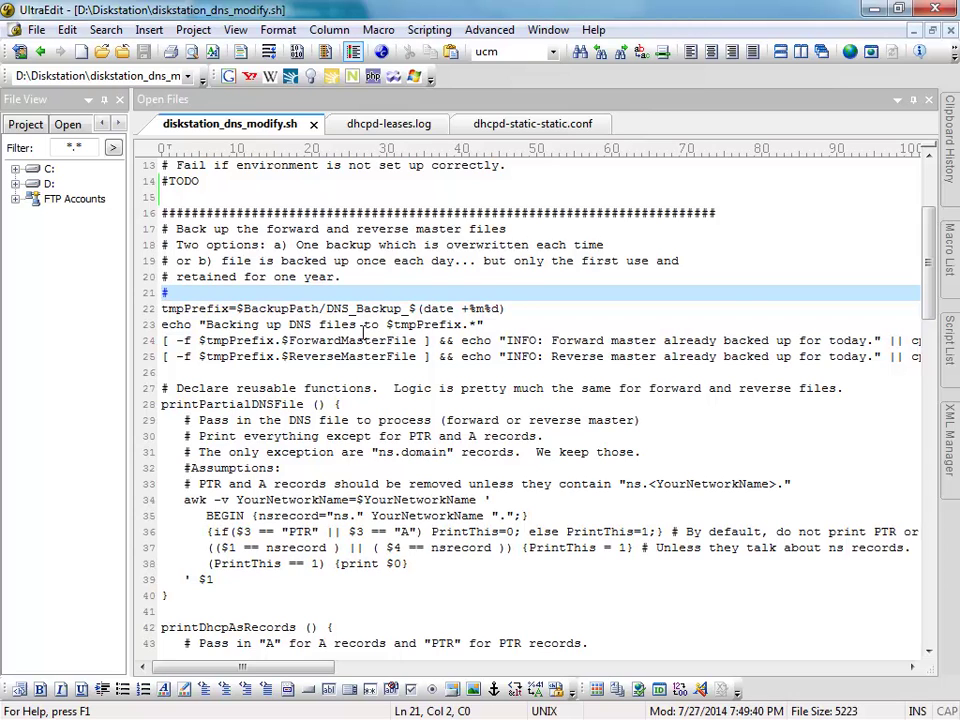
pyautogui.click(251, 404)
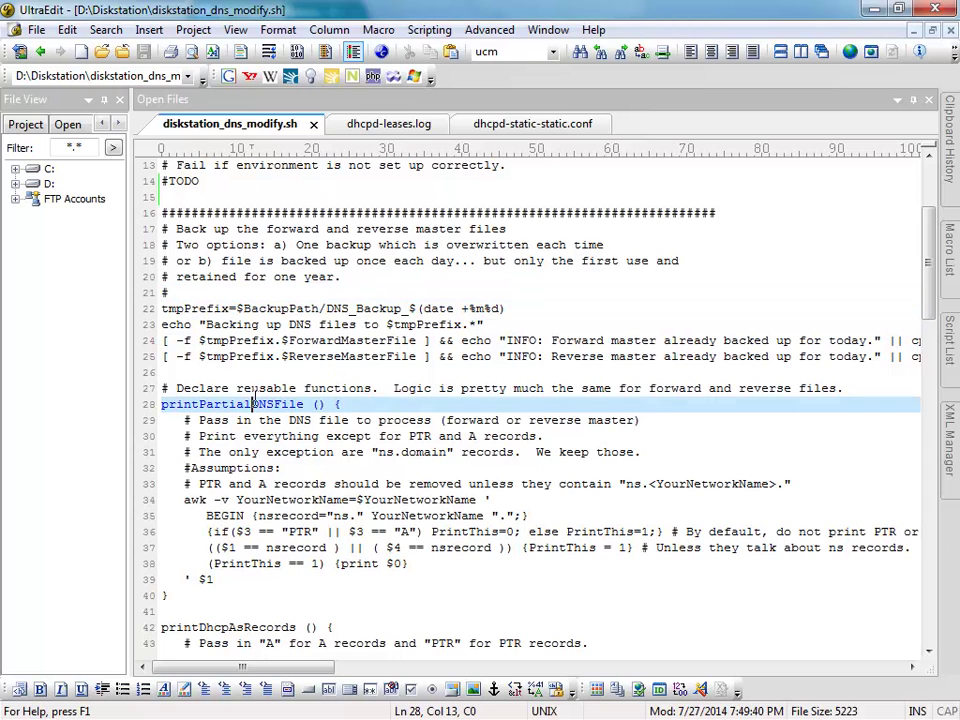
pyautogui.scroll(-3, 256, 400)
pyautogui.scroll(-1, 256, 398)
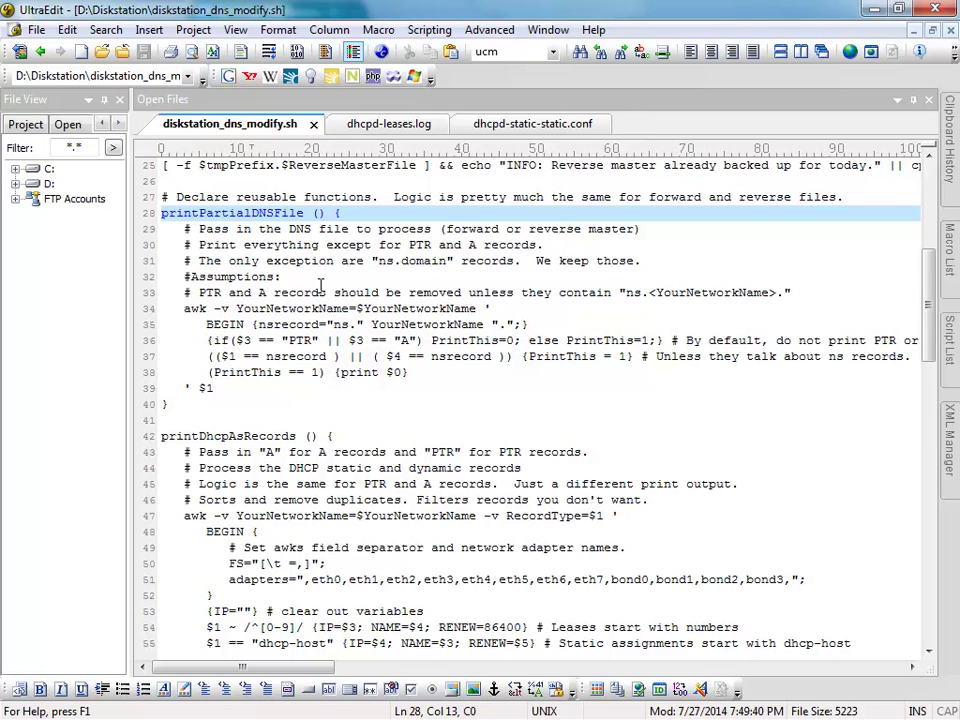
pyautogui.doubleClick(405, 342)
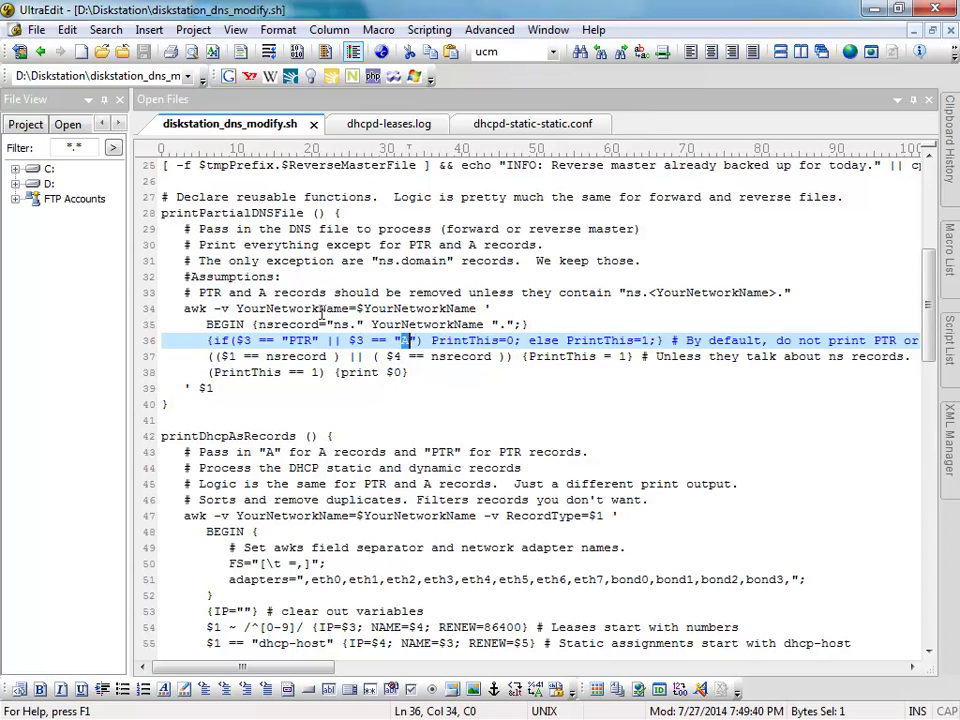
pyautogui.moveTo(627, 293); pyautogui.dragTo(778, 293)
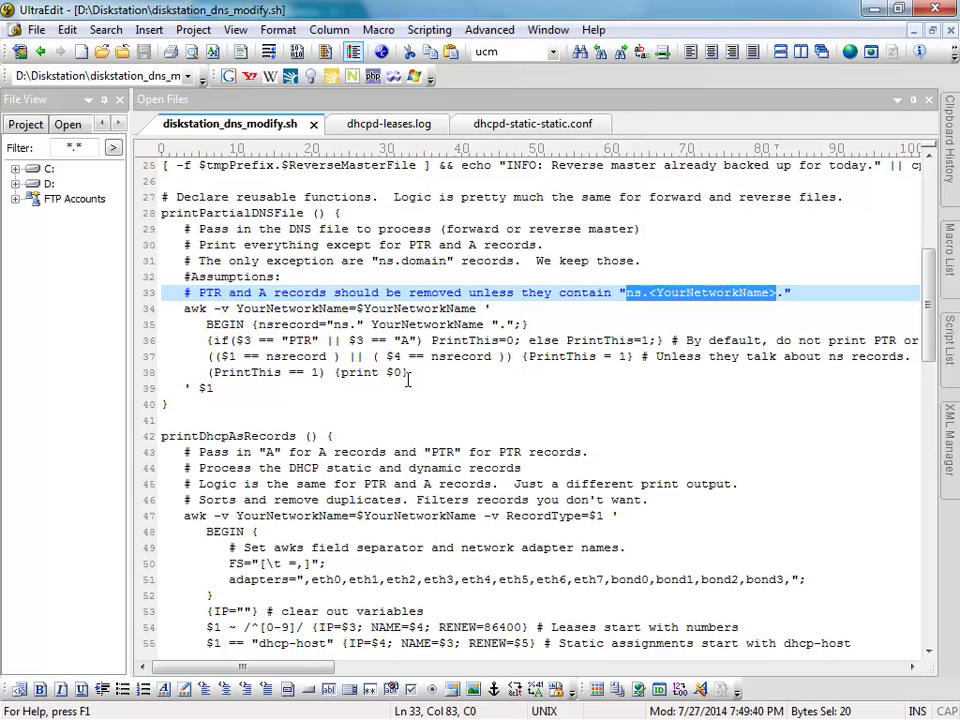
pyautogui.click(310, 387)
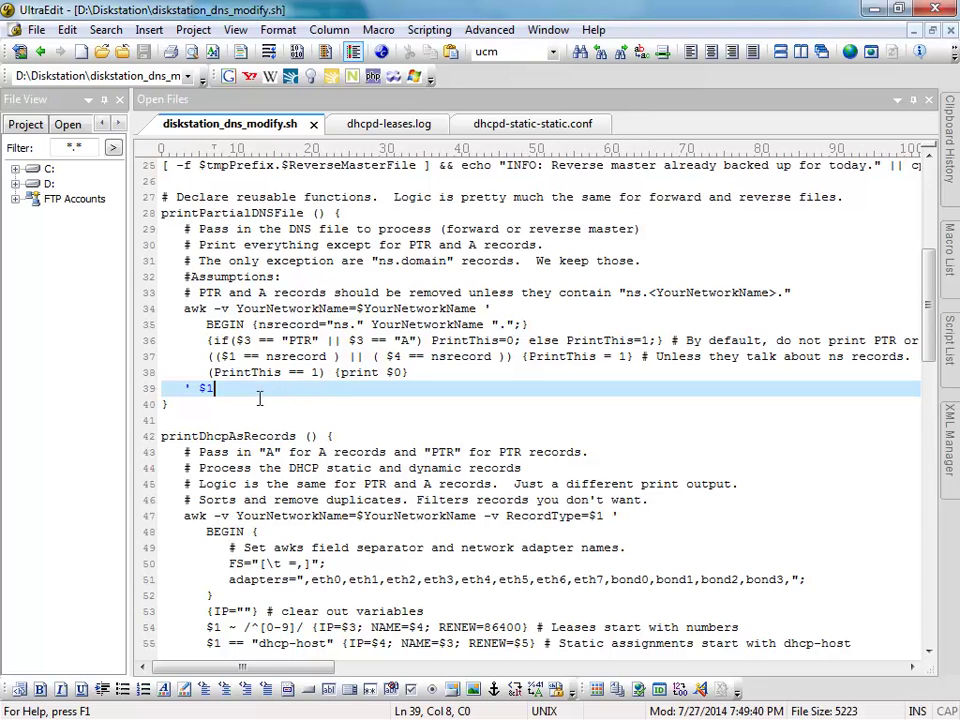
pyautogui.click(268, 398)
pyautogui.scroll(-1, 268, 397)
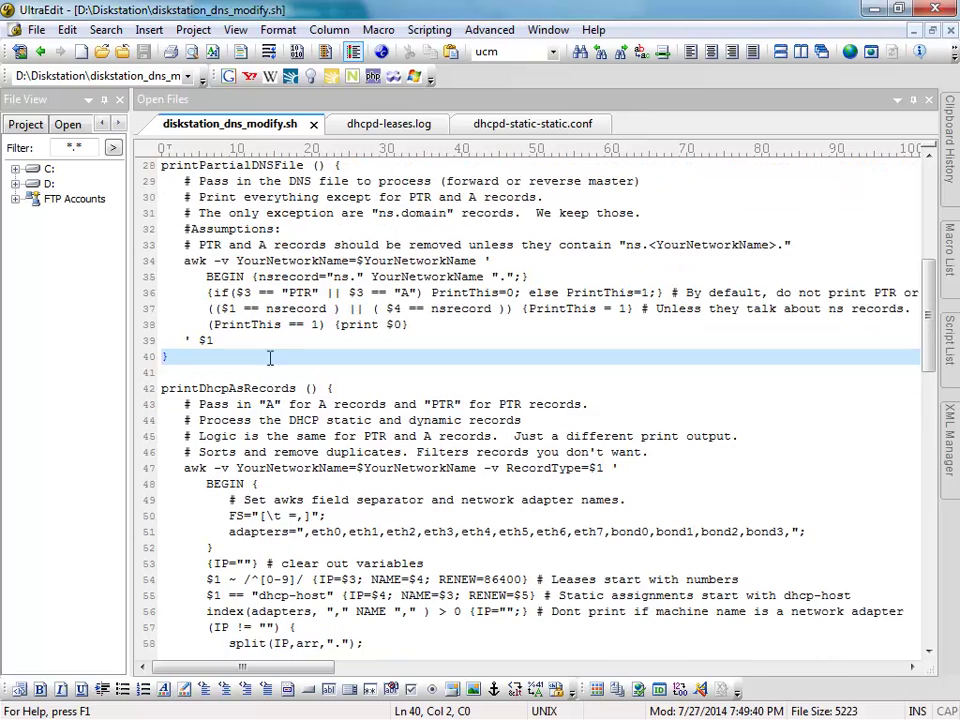
pyautogui.click(244, 388)
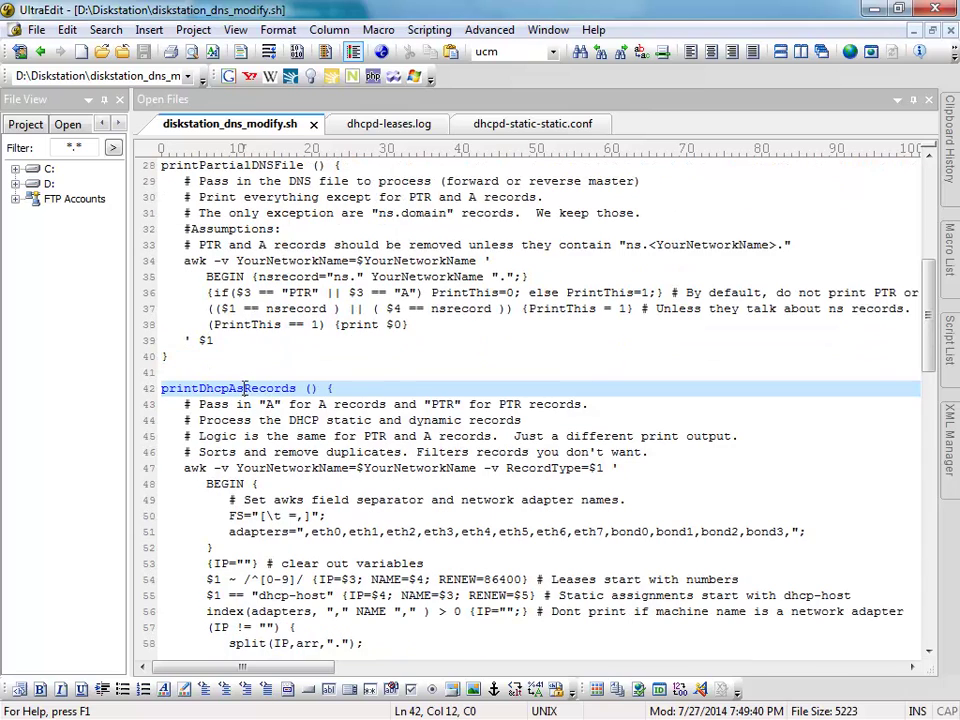
pyautogui.scroll(-2, 278, 397)
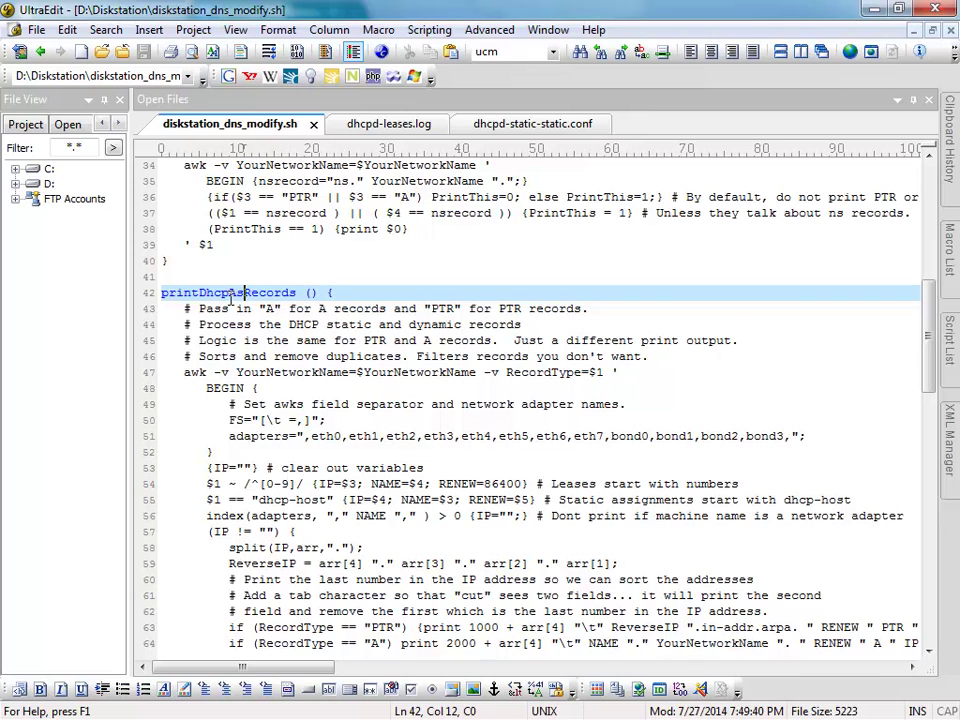
pyautogui.click(420, 124)
pyautogui.click(490, 130)
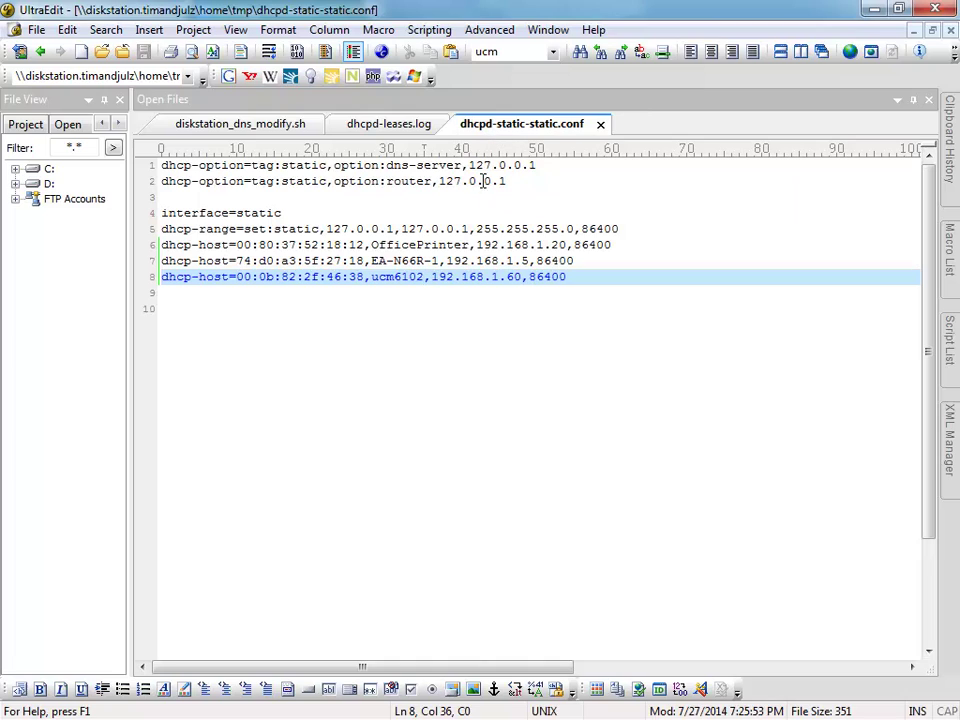
pyautogui.doubleClick(420, 245)
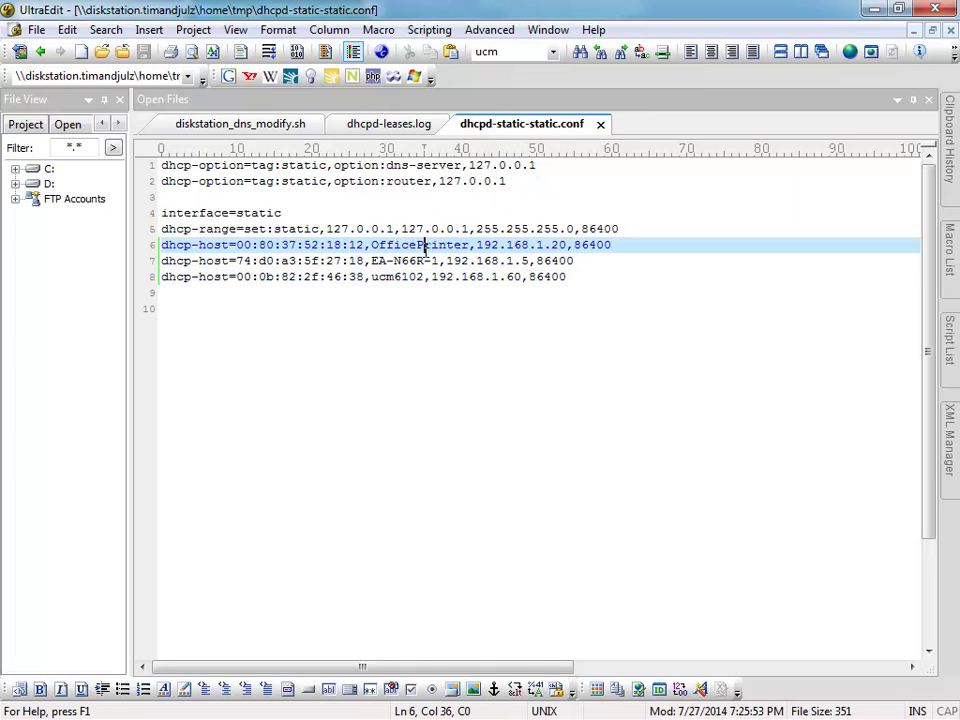
pyautogui.click(405, 124)
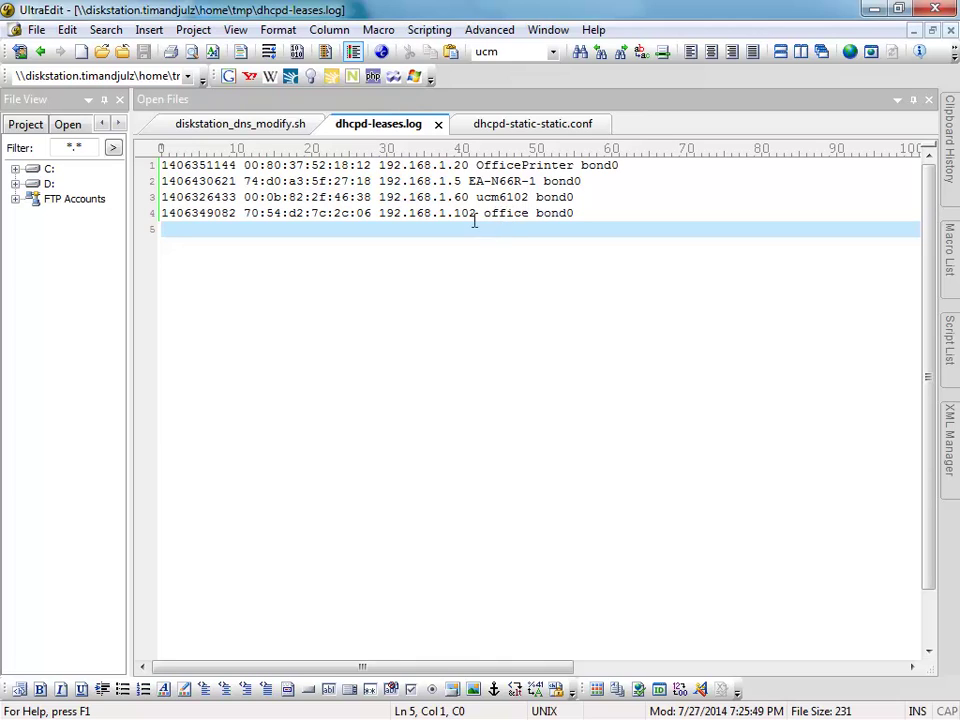
pyautogui.click(516, 124)
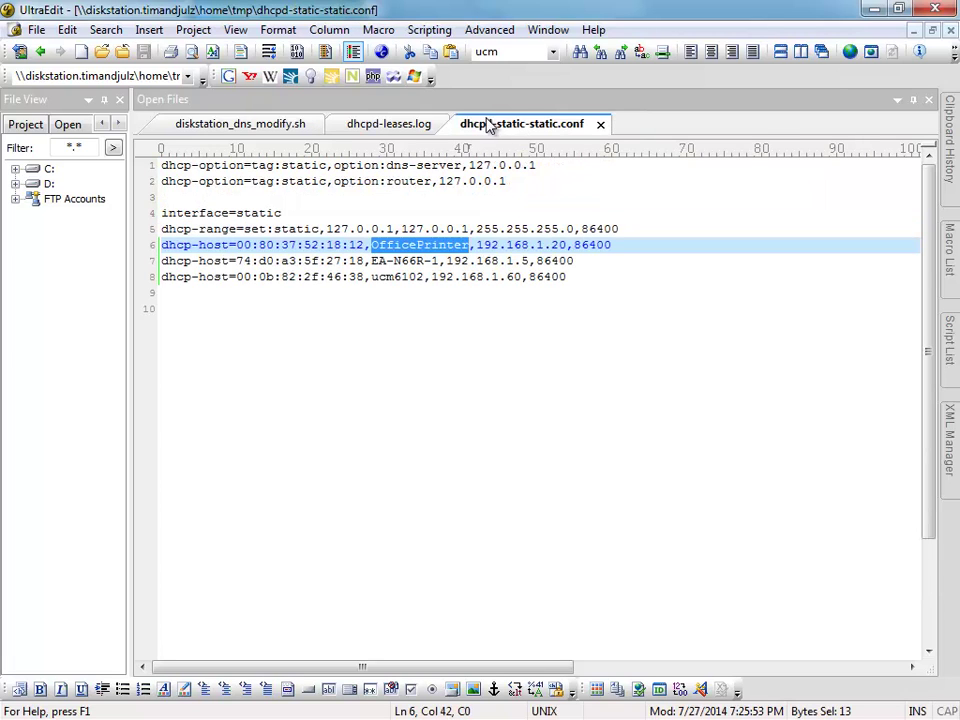
pyautogui.click(268, 130)
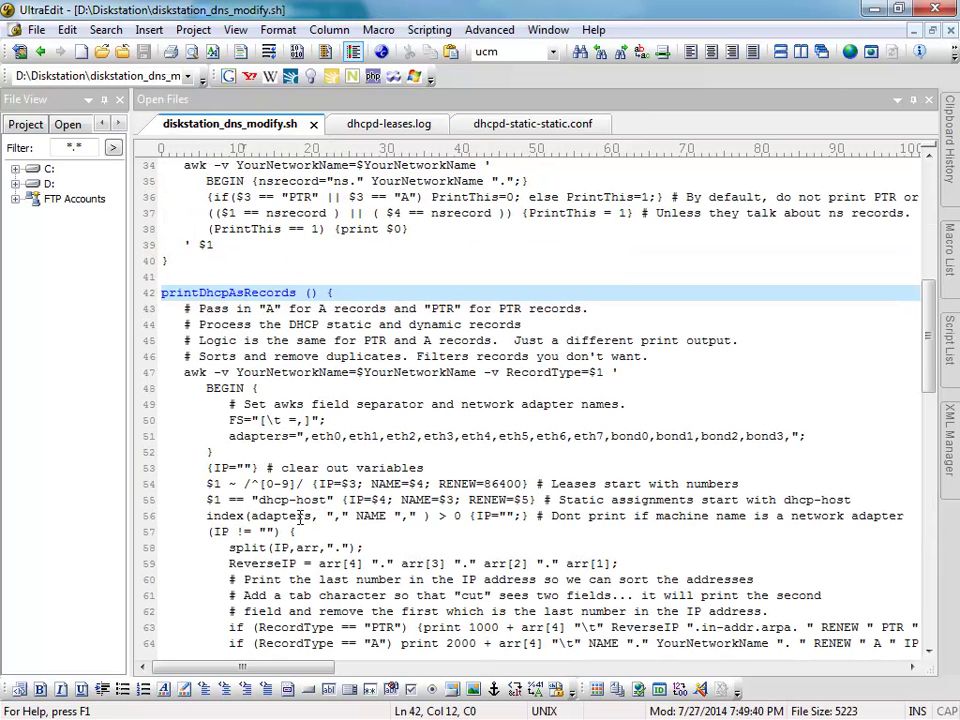
pyautogui.click(296, 516)
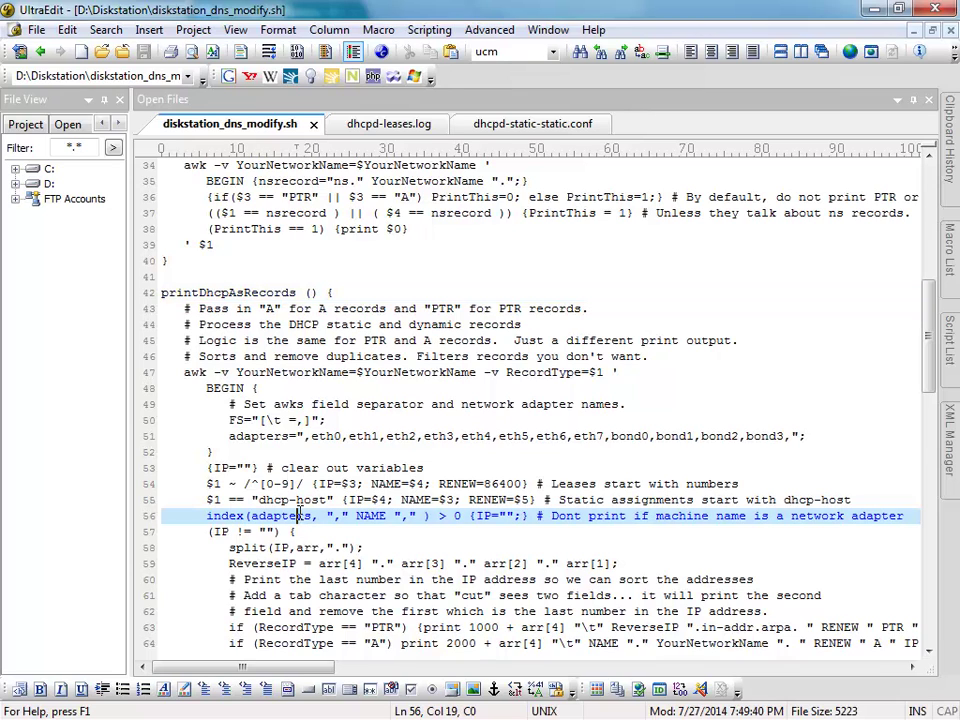
pyautogui.scroll(-1, 320, 500)
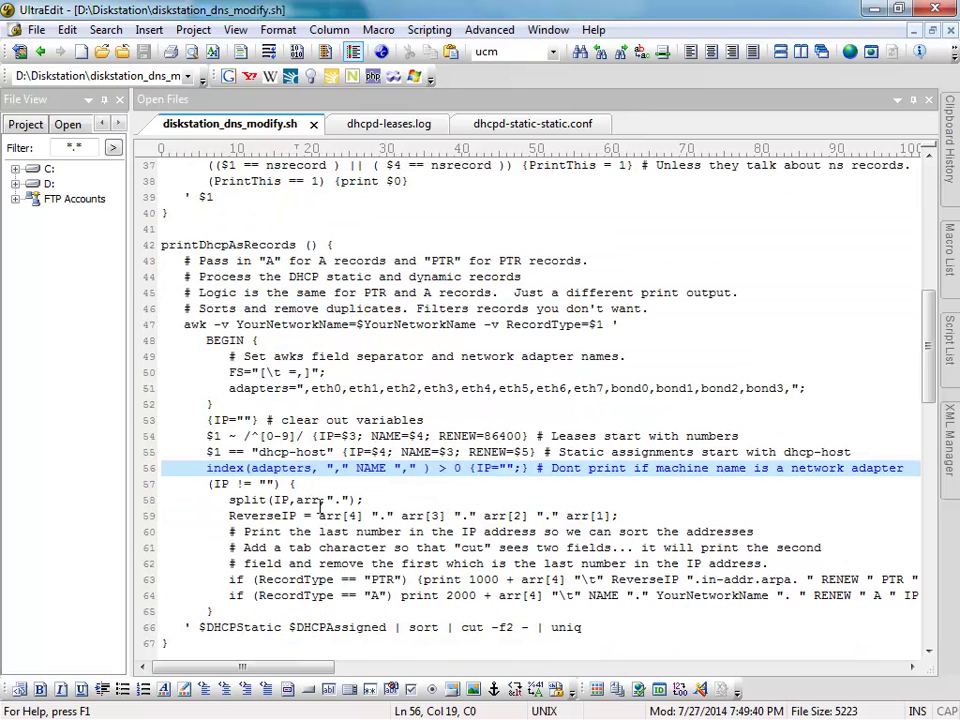
pyautogui.scroll(-2, 346, 436)
pyautogui.moveTo(199, 531); pyautogui.dragTo(389, 531)
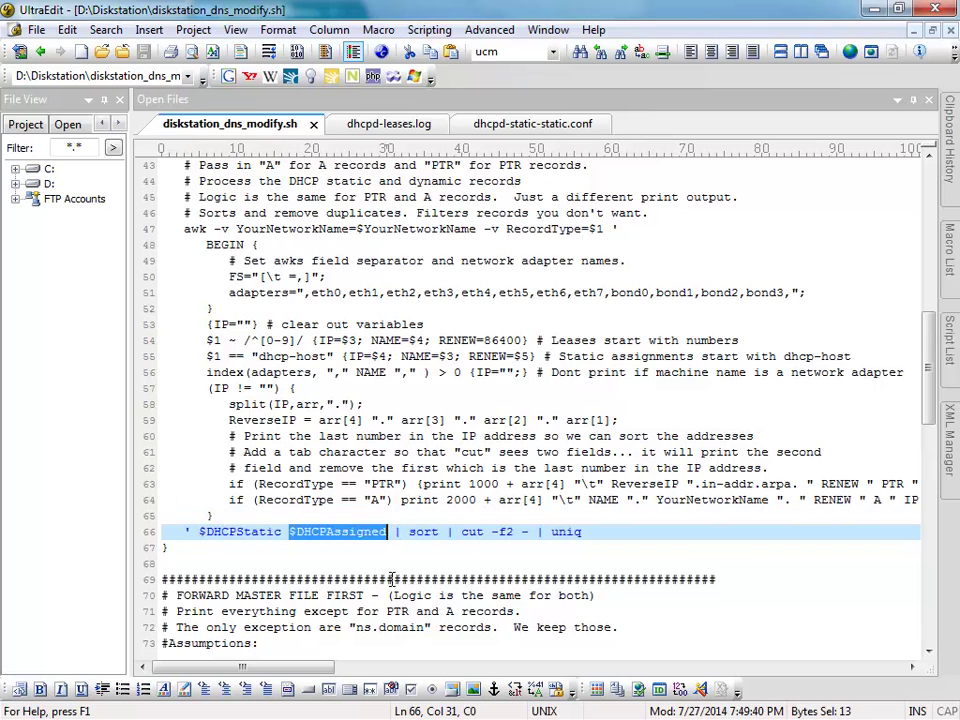
pyautogui.click(372, 484)
pyautogui.doubleClick(376, 484)
pyautogui.doubleClick(375, 500)
pyautogui.scroll(-5, 300, 484)
pyautogui.click(228, 482)
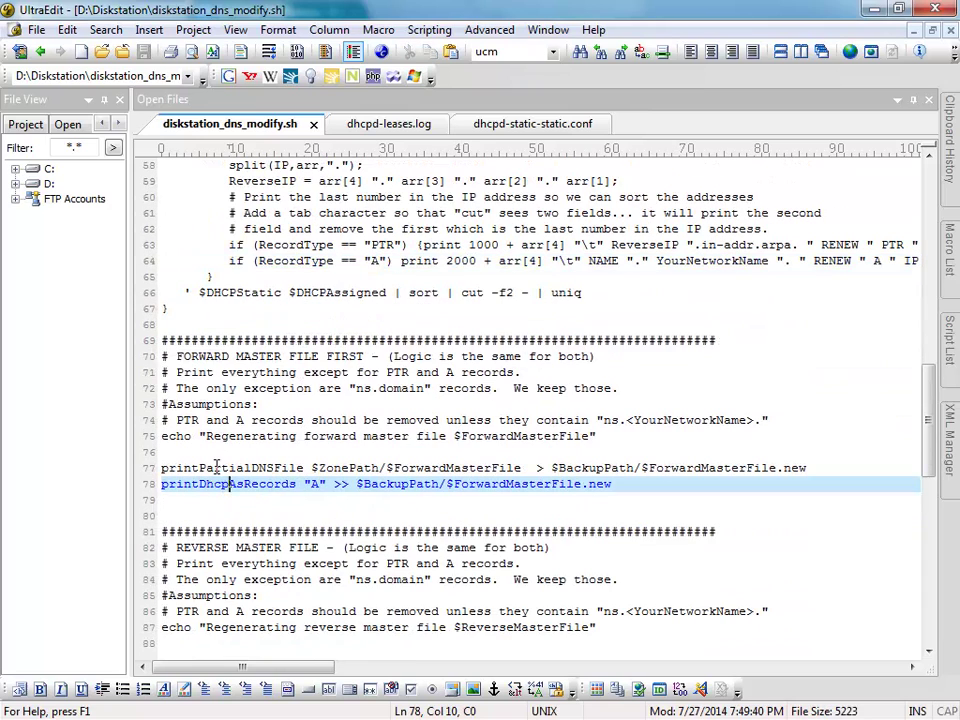
pyautogui.press('Down')
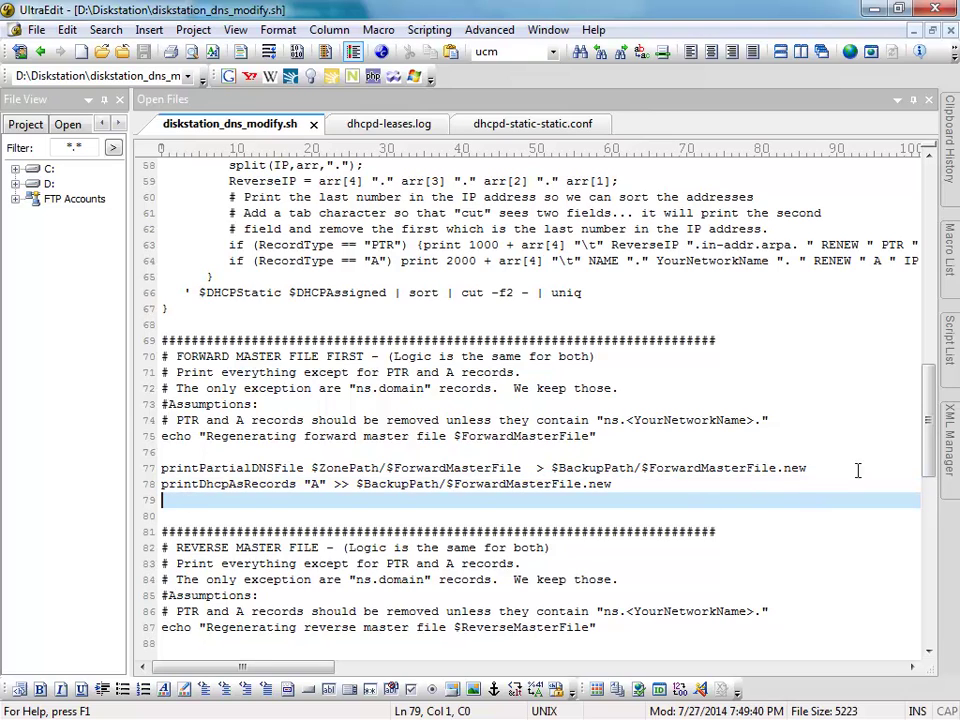
pyautogui.moveTo(824, 467); pyautogui.dragTo(776, 467)
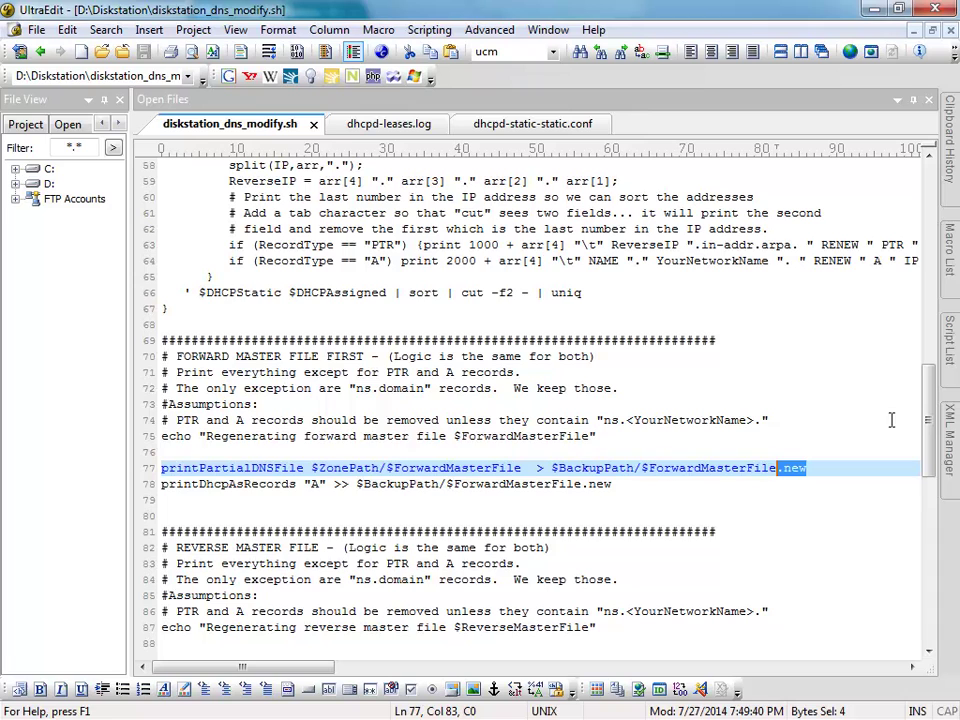
pyautogui.moveTo(928, 420); pyautogui.dragTo(933, 456)
pyautogui.click(311, 436)
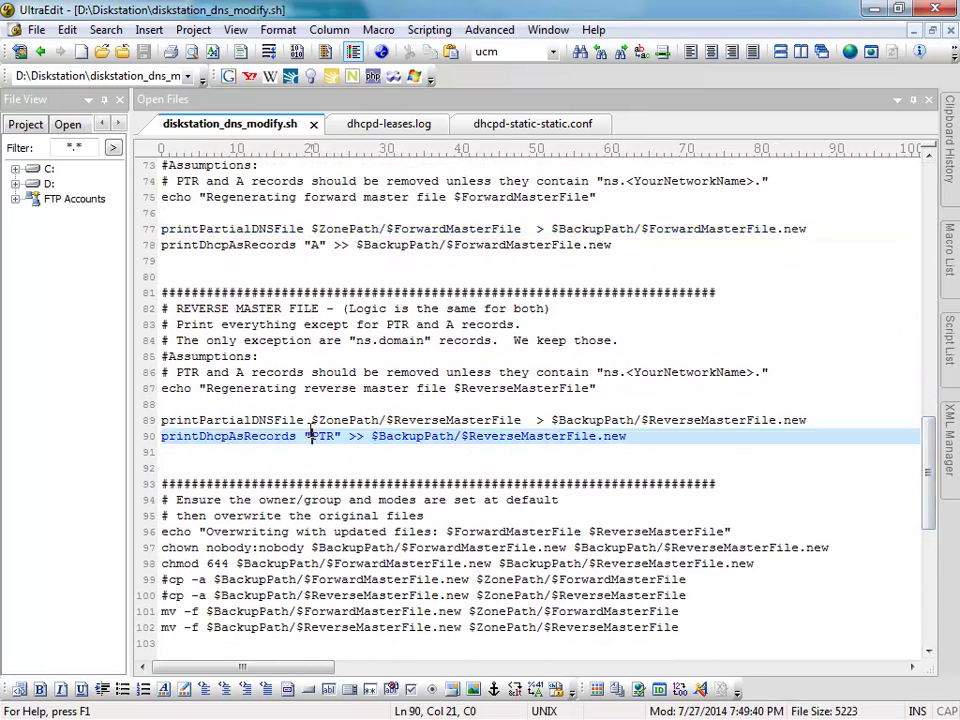
pyautogui.click(161, 420)
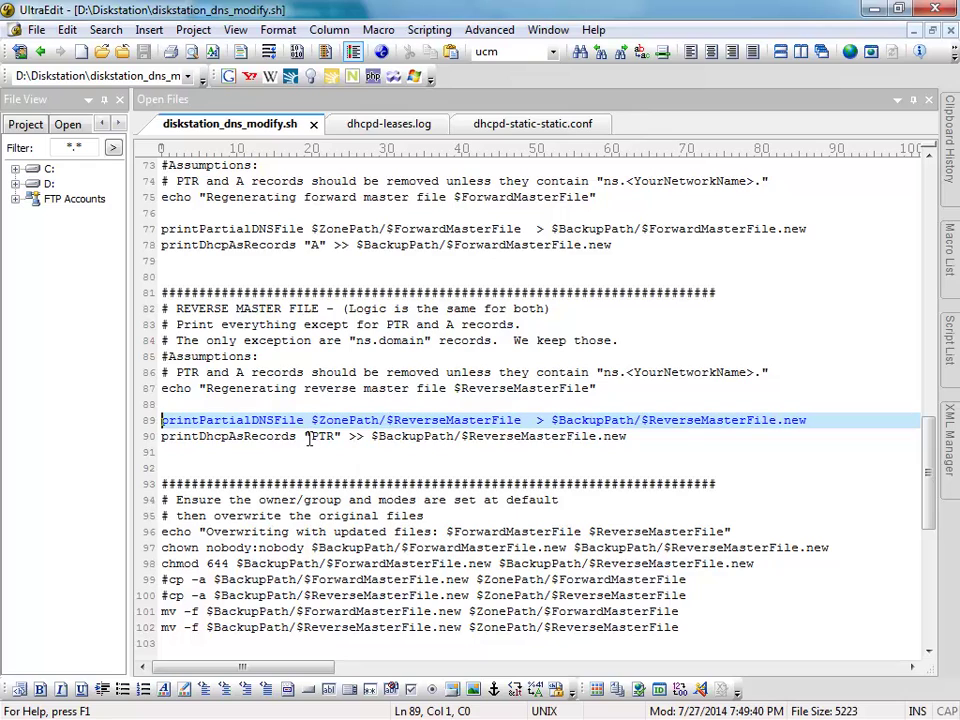
pyautogui.moveTo(305, 436); pyautogui.dragTo(341, 436)
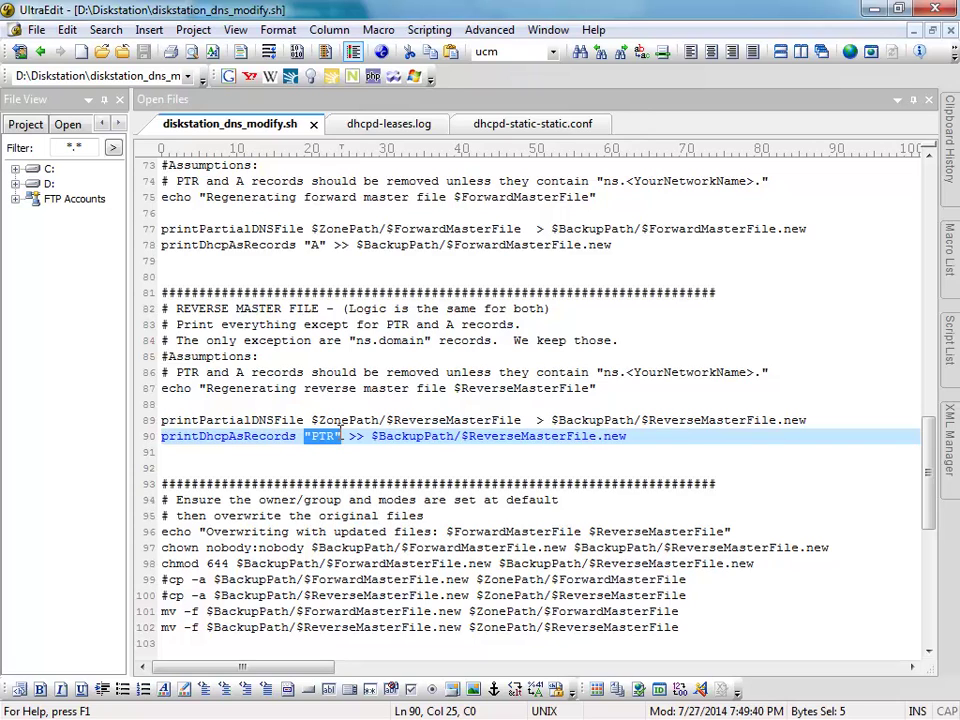
pyautogui.click(240, 547)
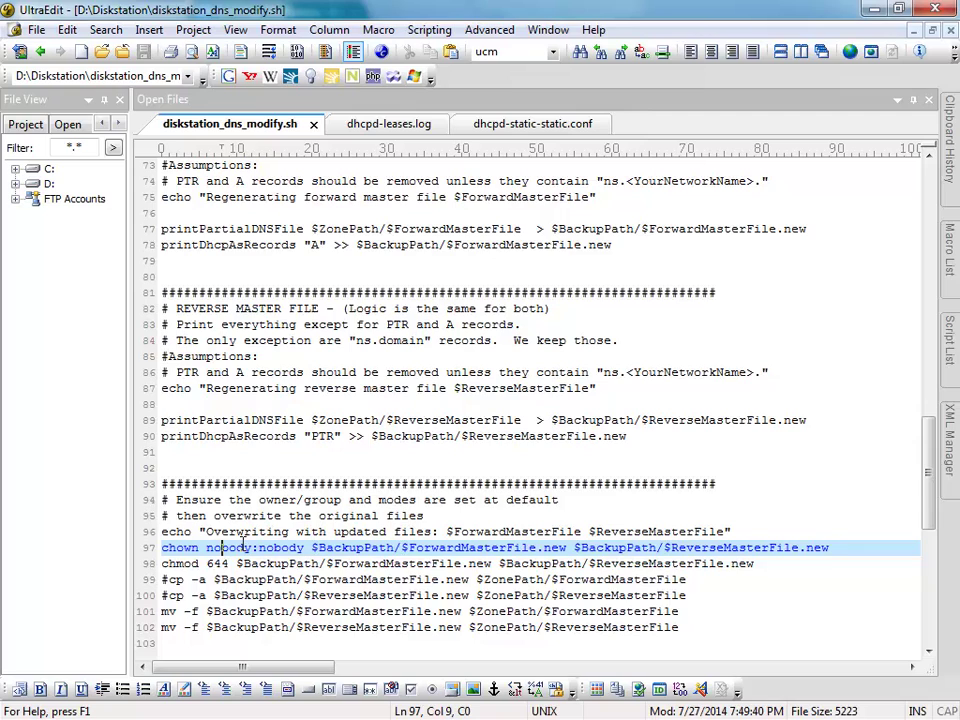
pyautogui.scroll(-1, 242, 545)
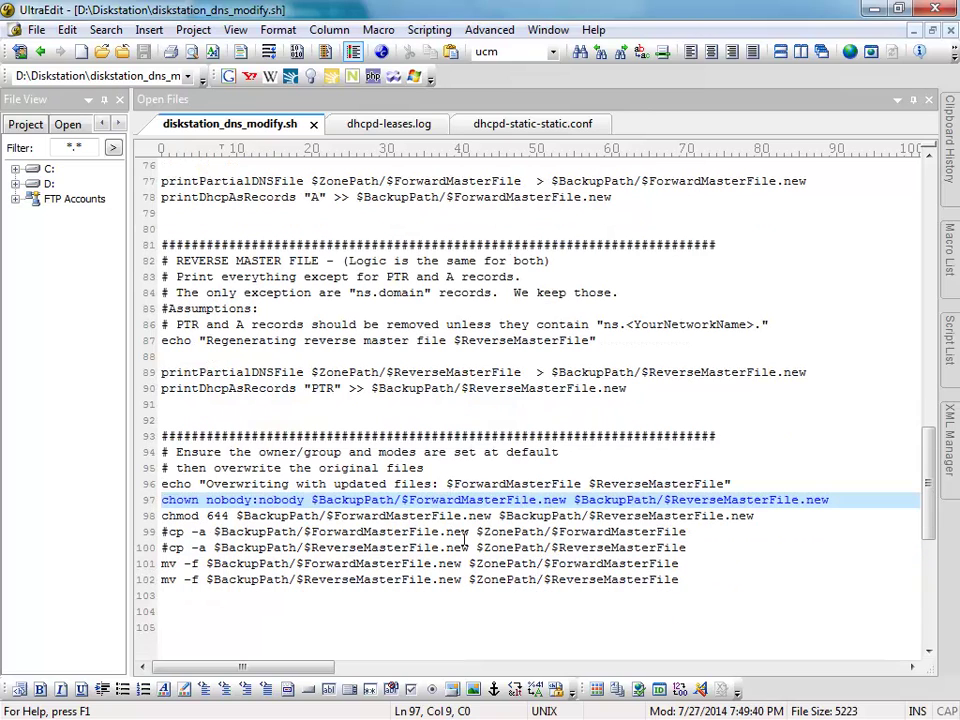
pyautogui.moveTo(207, 499); pyautogui.dragTo(300, 499)
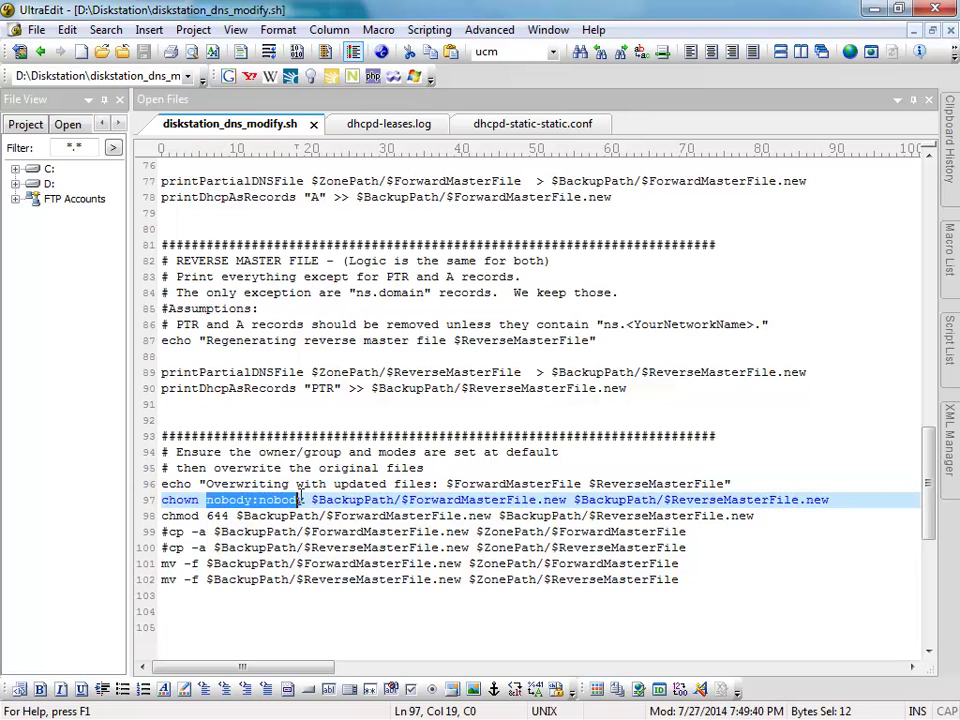
pyautogui.click(215, 516)
pyautogui.doubleClick(215, 516)
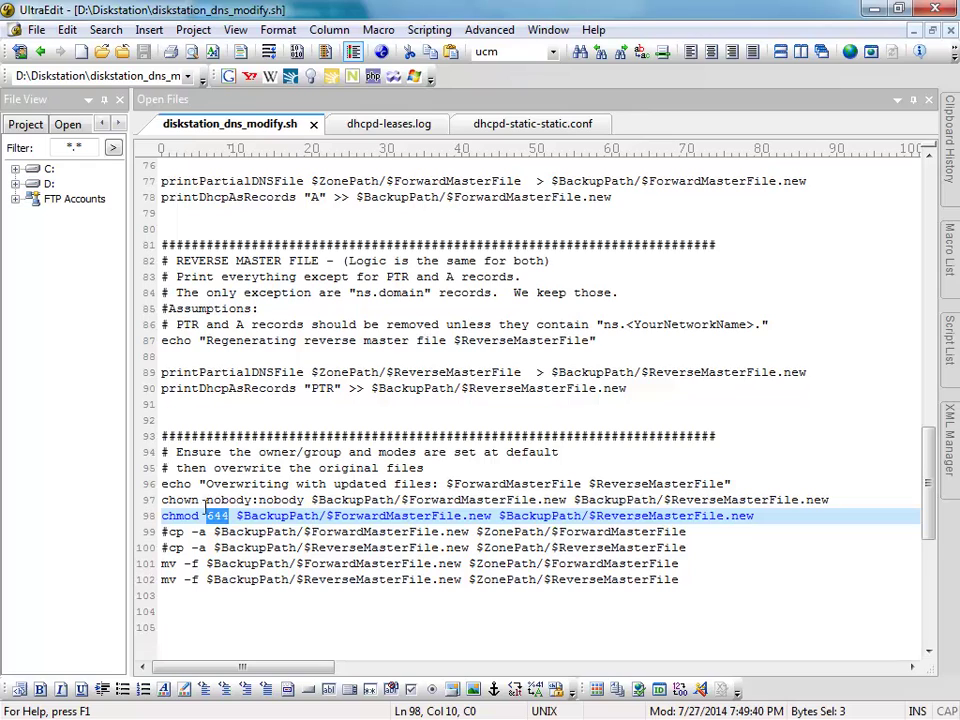
pyautogui.click(207, 563)
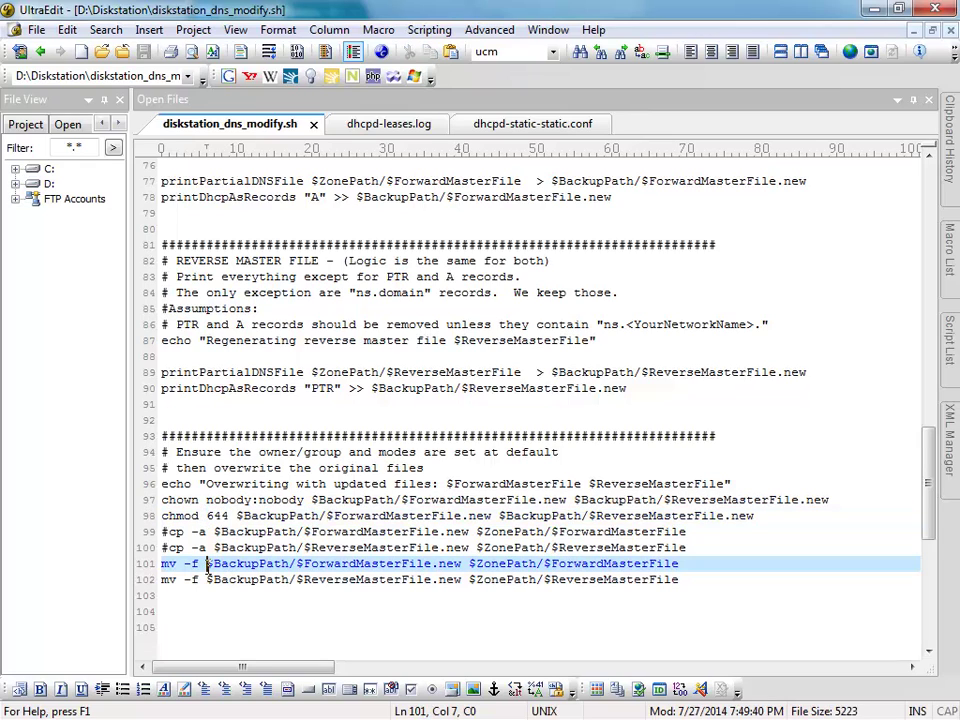
pyautogui.click(447, 580)
pyautogui.scroll(20, 449, 583)
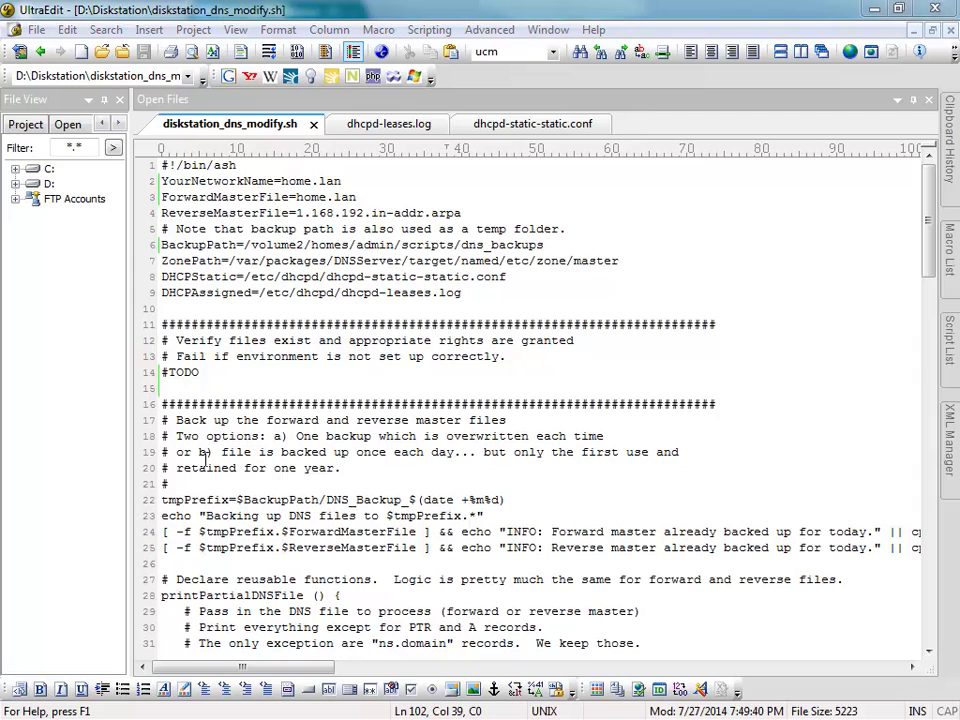
pyautogui.click(228, 436)
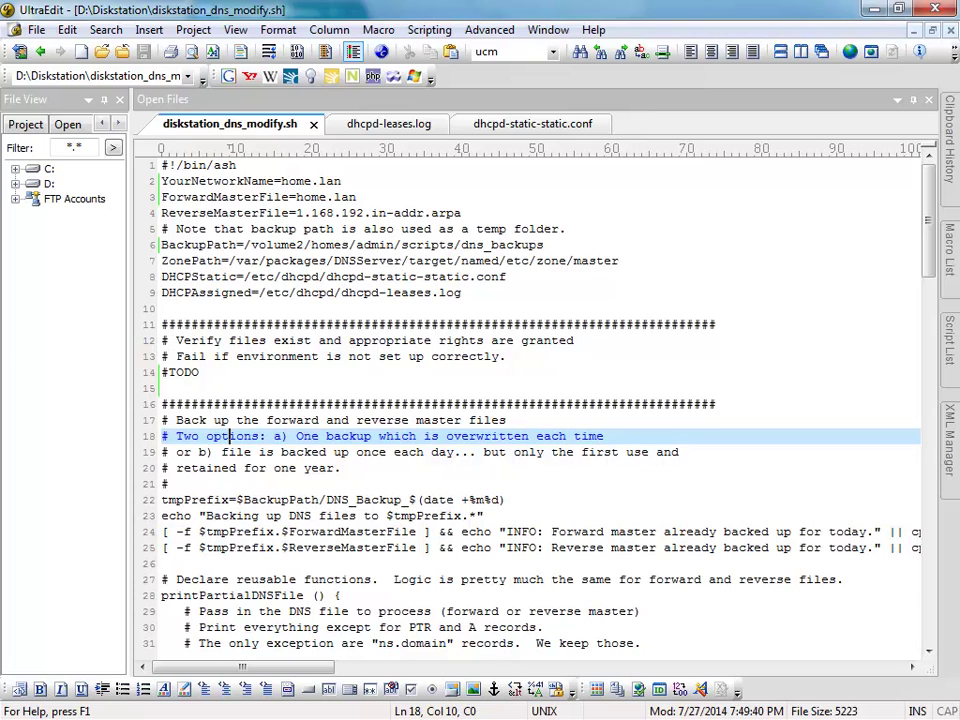
# Upload diskstation_dns_modify.sh into home/scripts and open it with Text Editor.
pyautogui.click(876, 9)
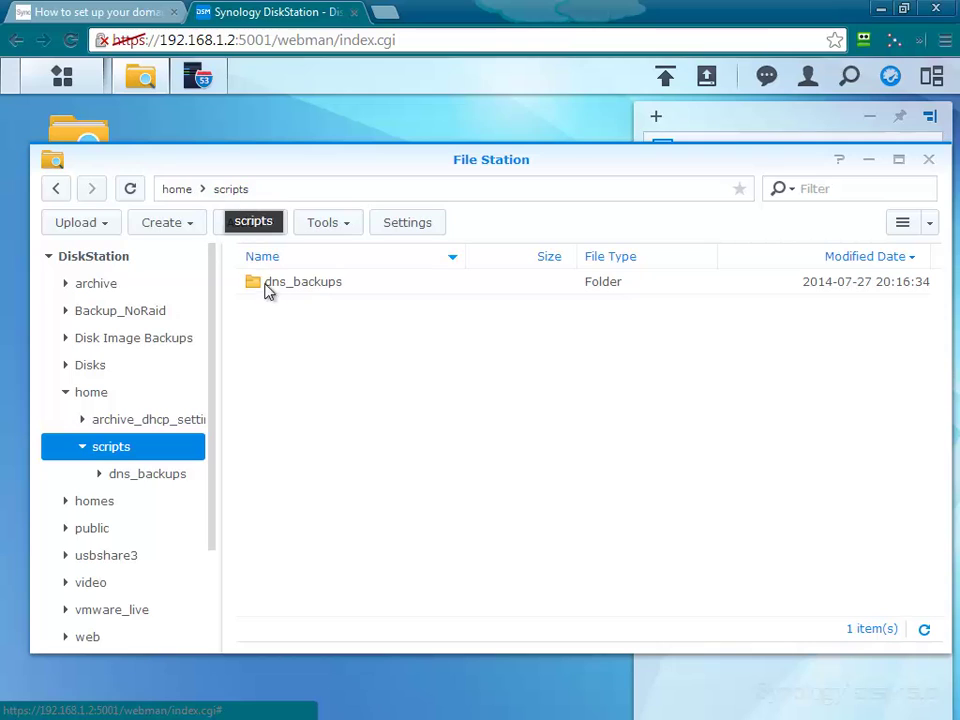
pyautogui.click(104, 229)
pyautogui.click(117, 281)
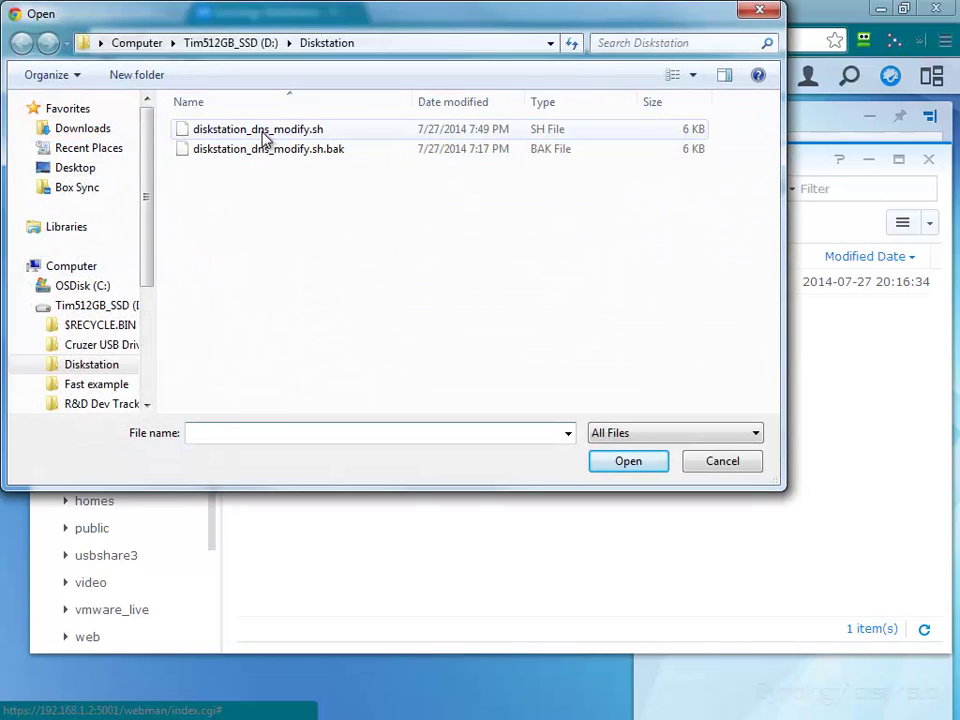
pyautogui.doubleClick(268, 131)
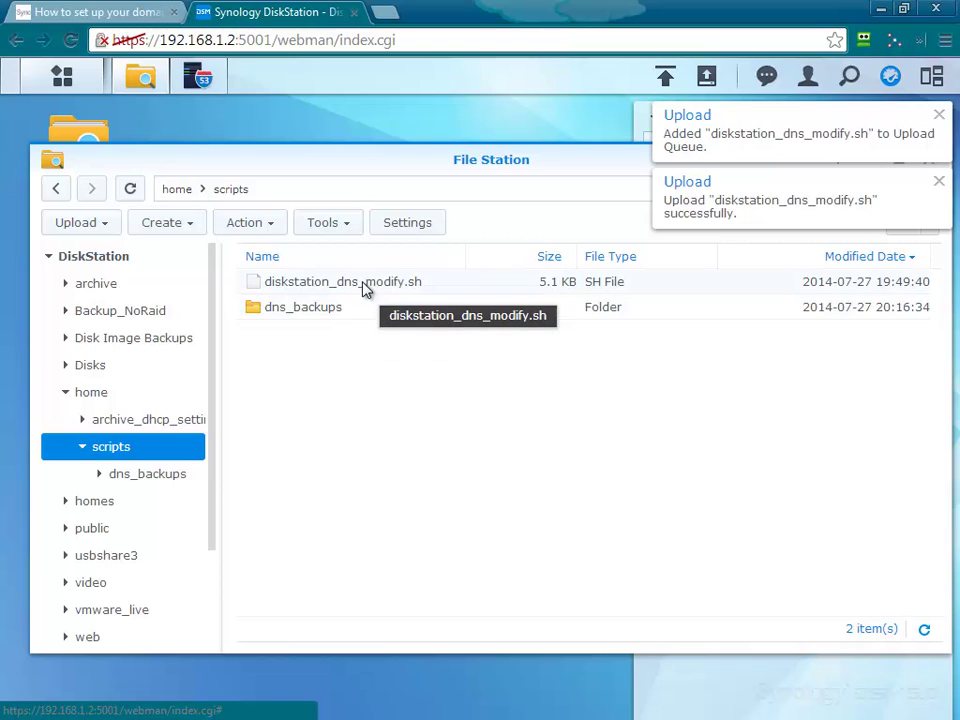
pyautogui.rightClick(366, 285)
pyautogui.click(436, 303)
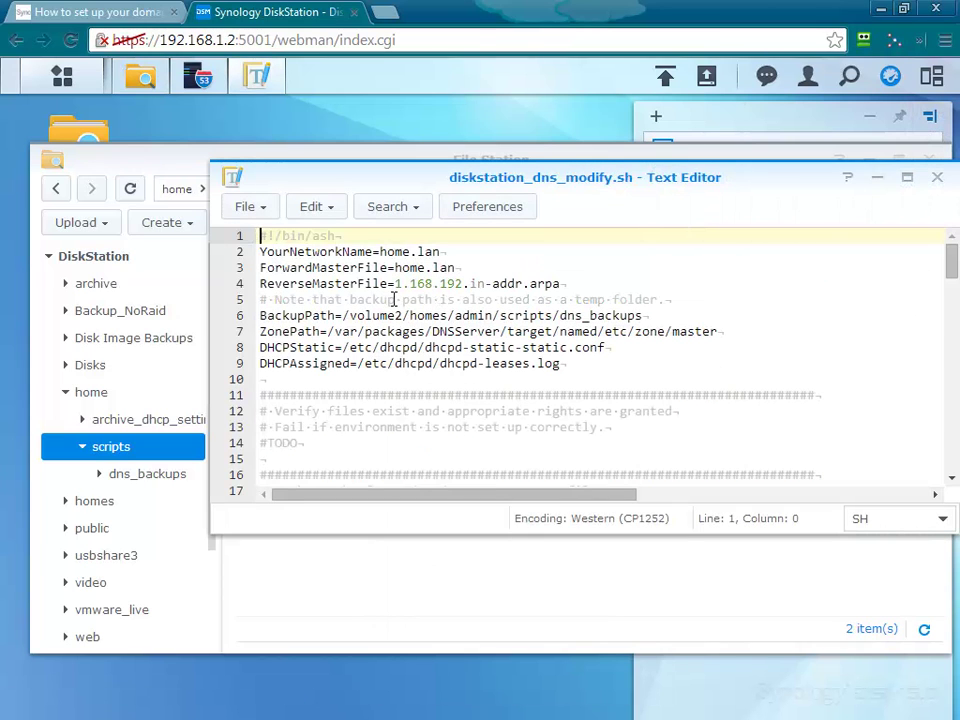
# Replace the NAS script text with the full UltraEdit copy and delete two trailing blank lines.
pyautogui.click(426, 299)
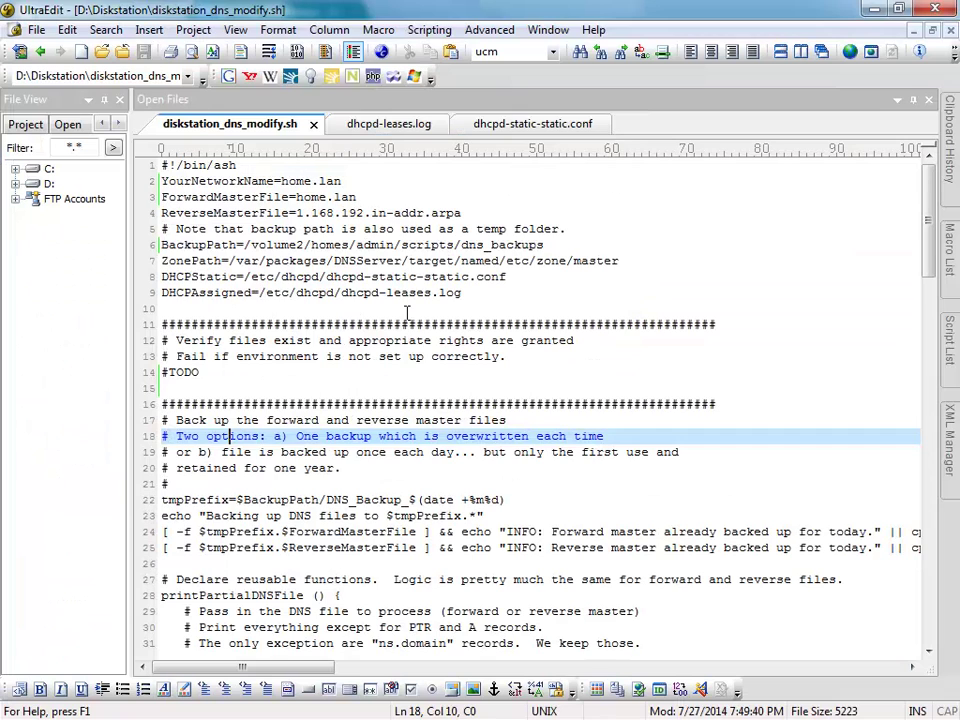
pyautogui.click(403, 276)
pyautogui.hotkey('ctrl', 'a')
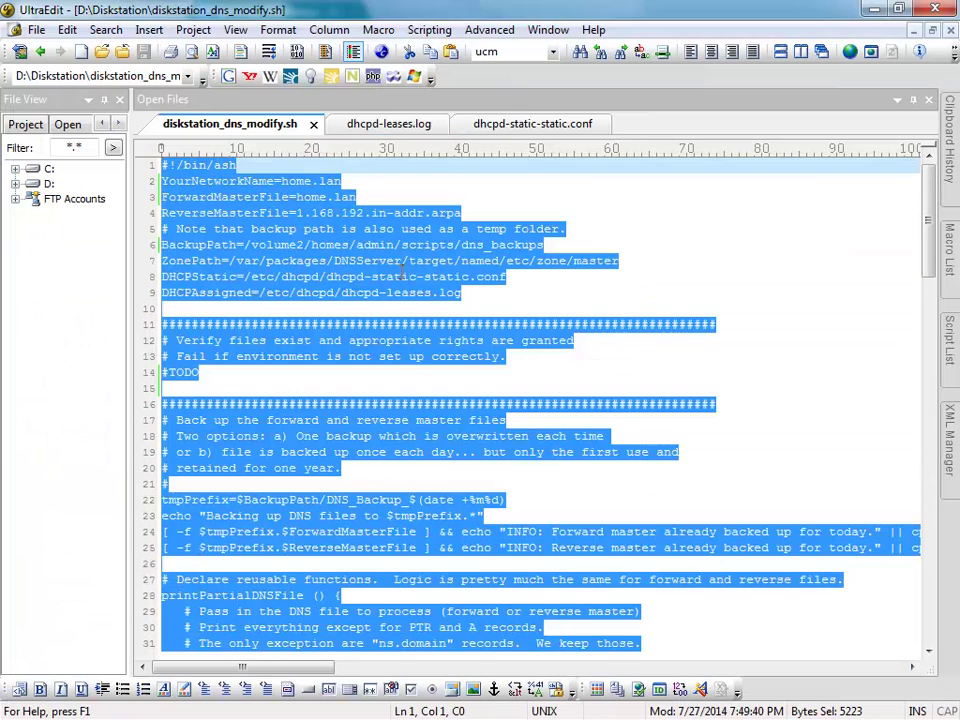
pyautogui.hotkey('alt', 'Tab')
pyautogui.click(380, 301)
pyautogui.hotkey('ctrl', 'a')
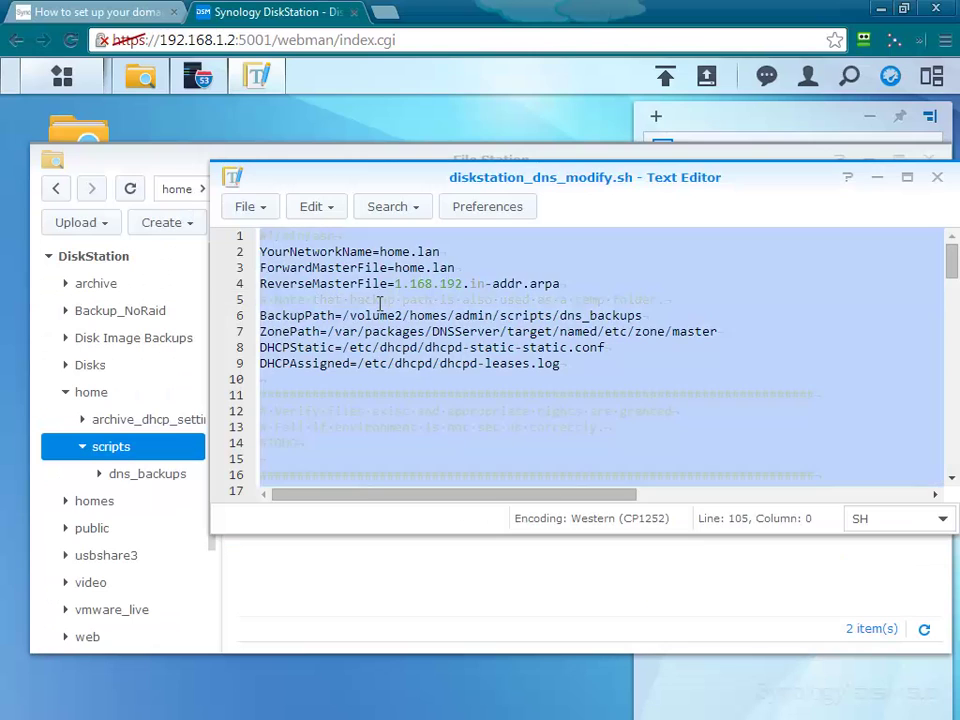
pyautogui.hotkey('ctrl', 'v')
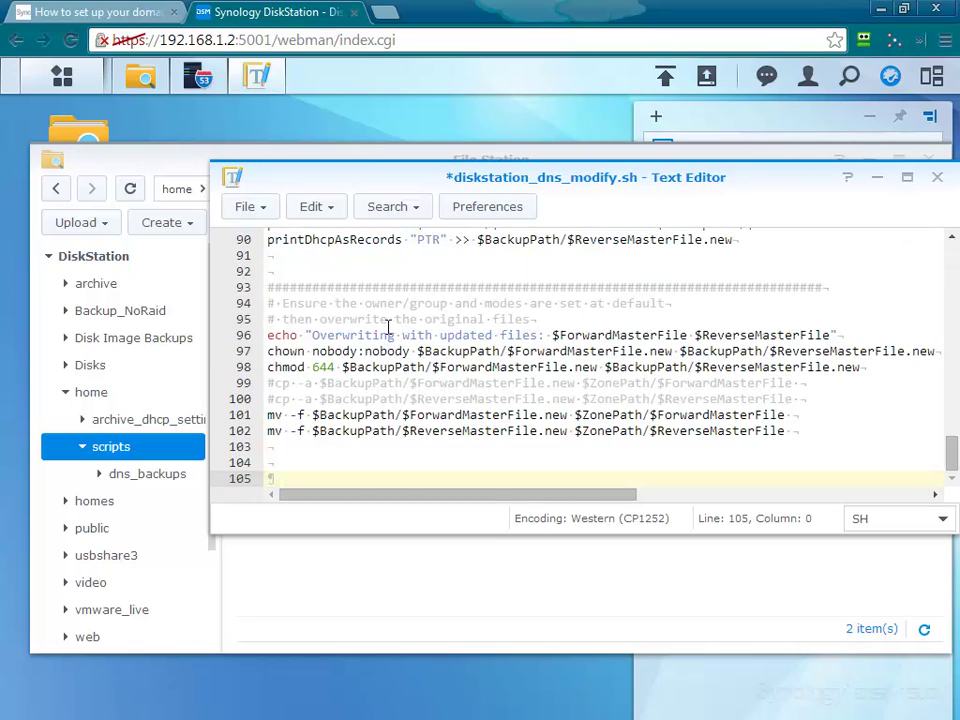
pyautogui.press('BackSpace')
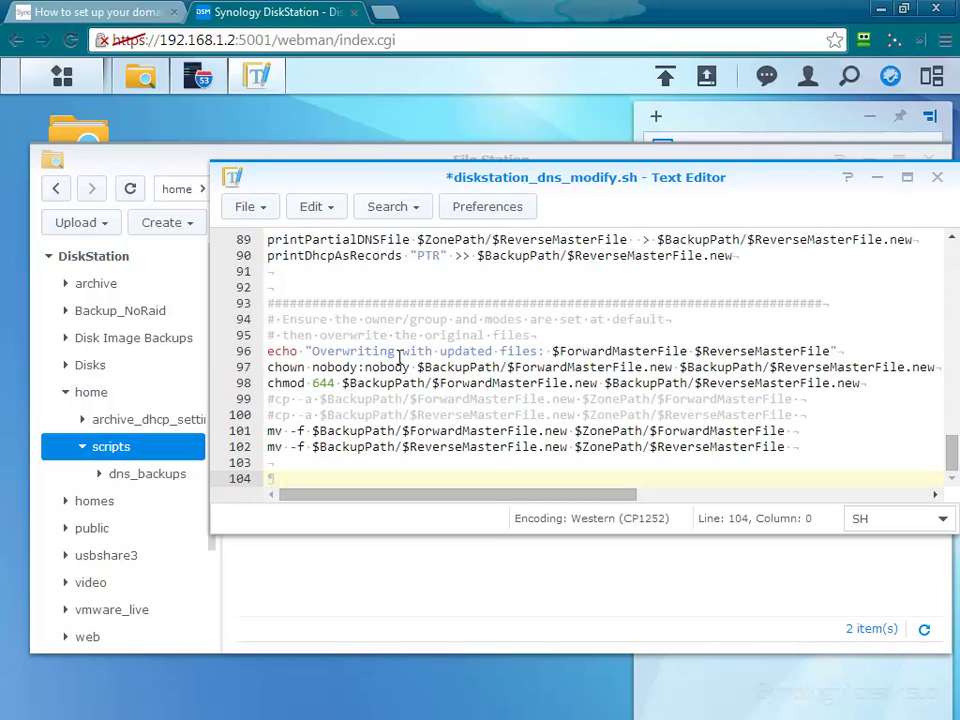
pyautogui.press('BackSpace')
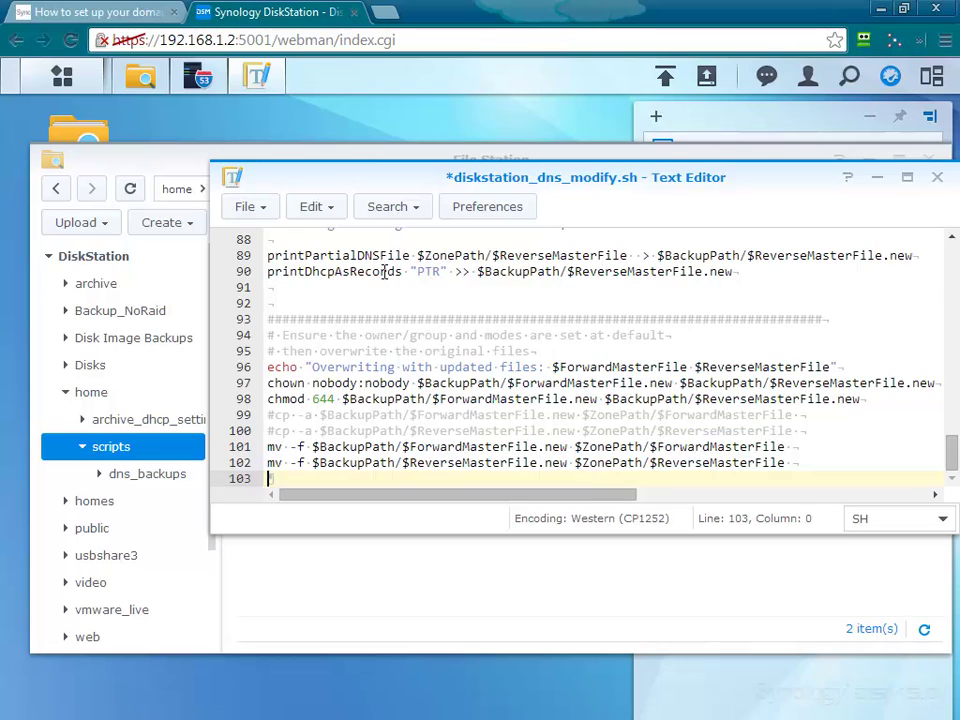
# Save diskstation_dns_modify.sh via File > Save and close the Text Editor.
pyautogui.click(384, 308)
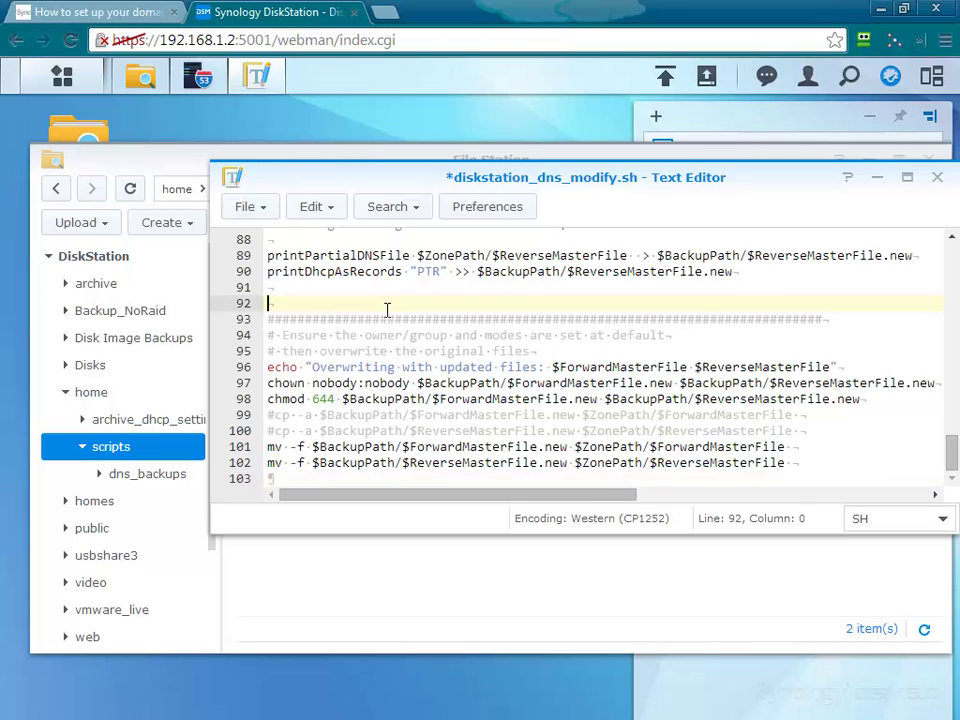
pyautogui.scroll(14, 387, 310)
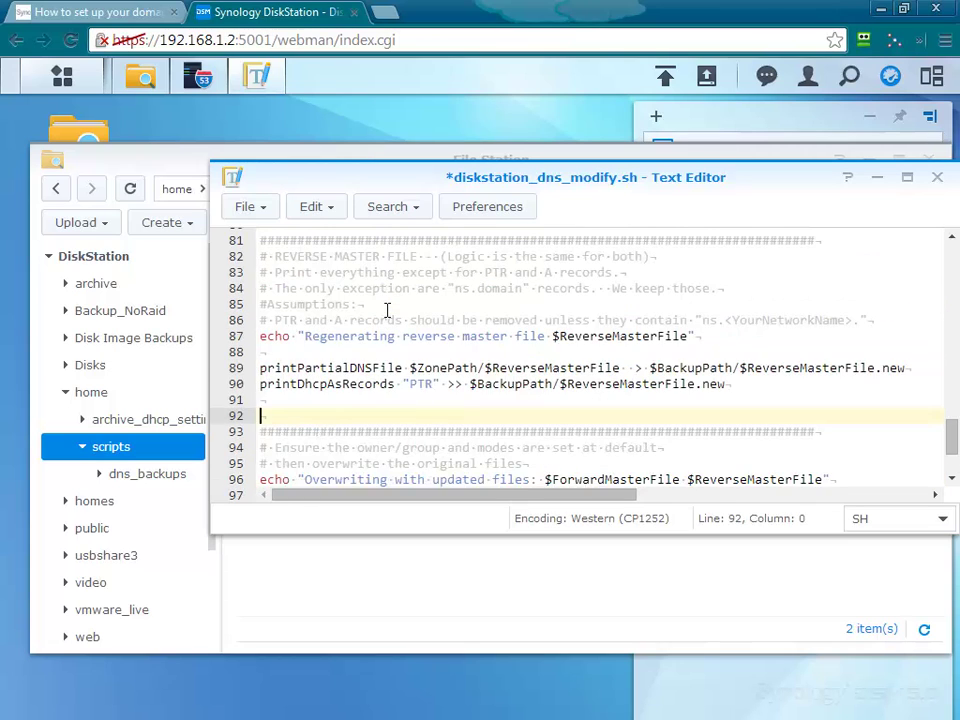
pyautogui.scroll(15, 384, 308)
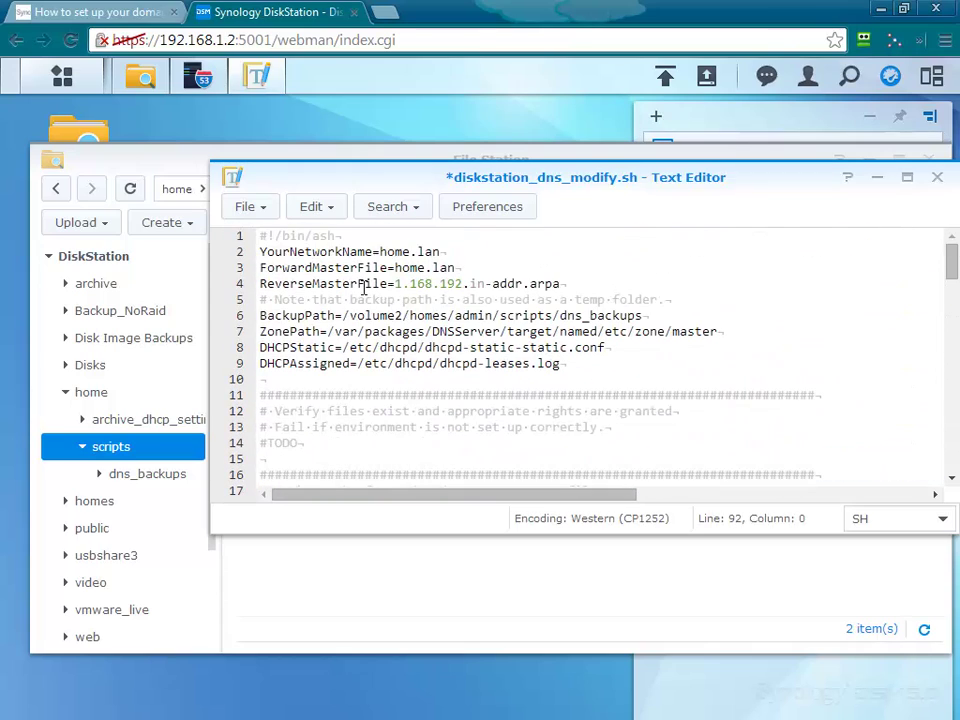
pyautogui.click(268, 211)
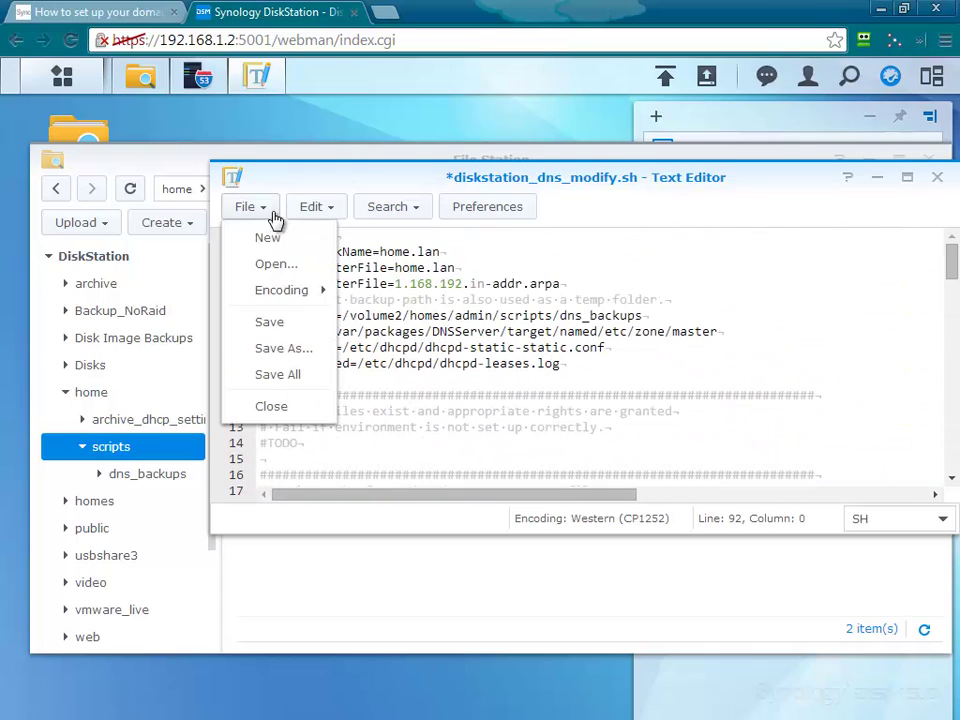
pyautogui.click(291, 324)
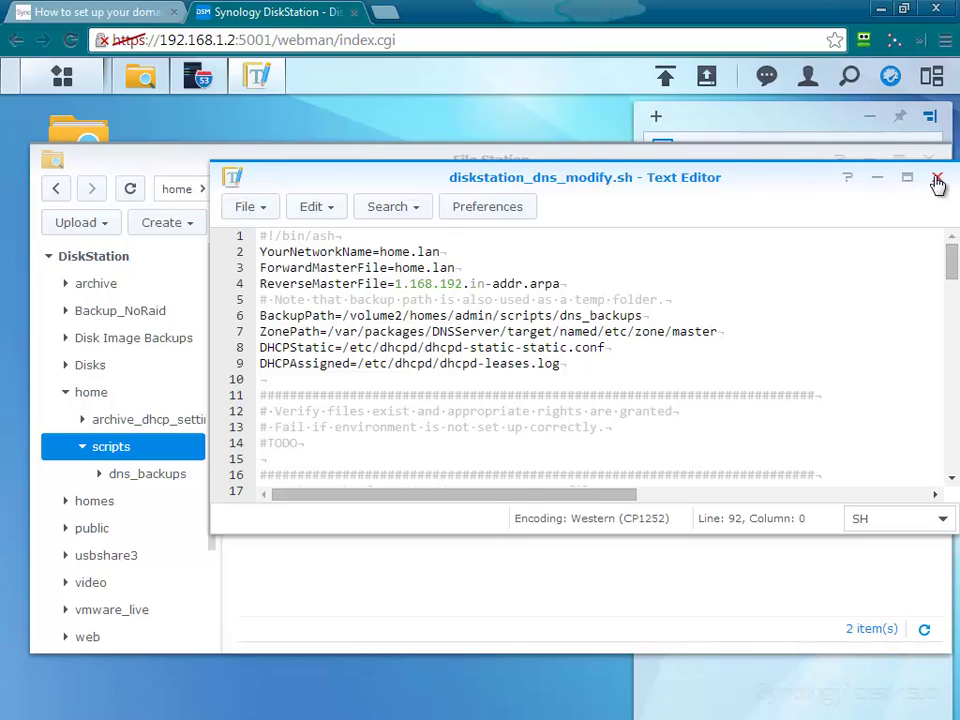
pyautogui.click(938, 180)
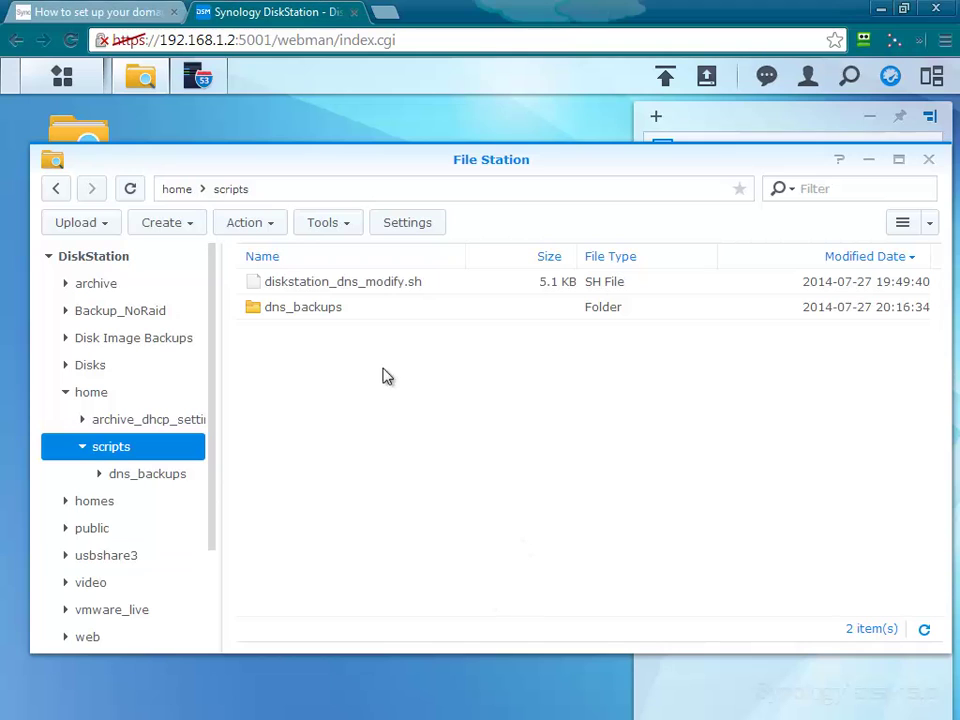
# Select the full location path of diskstation_dns_modify.sh from its Properties, then go to Control Panel.
pyautogui.rightClick(377, 283)
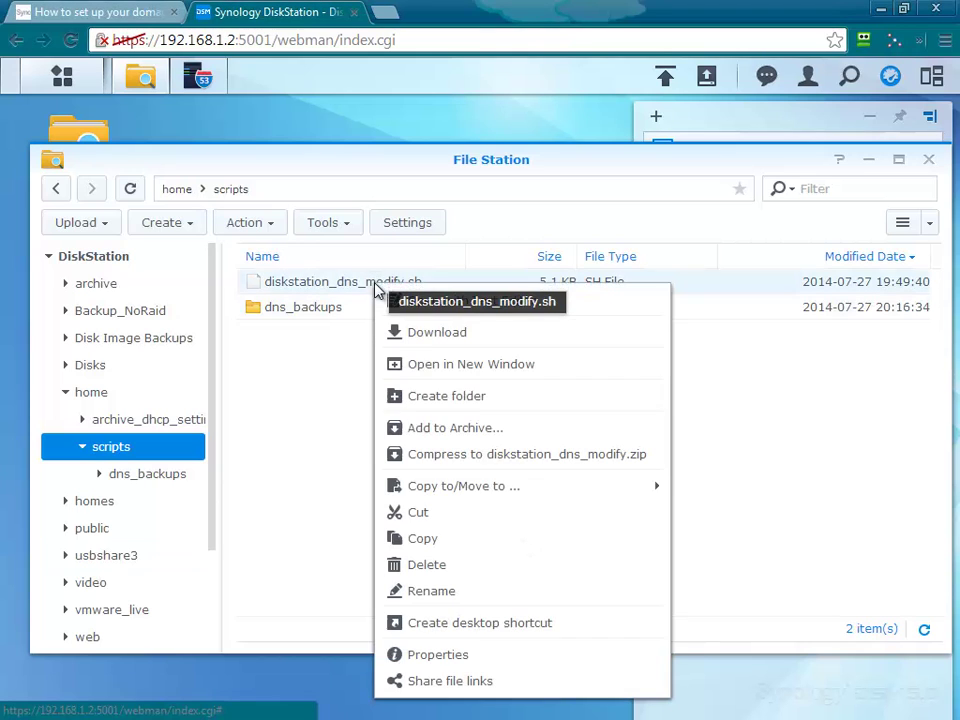
pyautogui.click(460, 662)
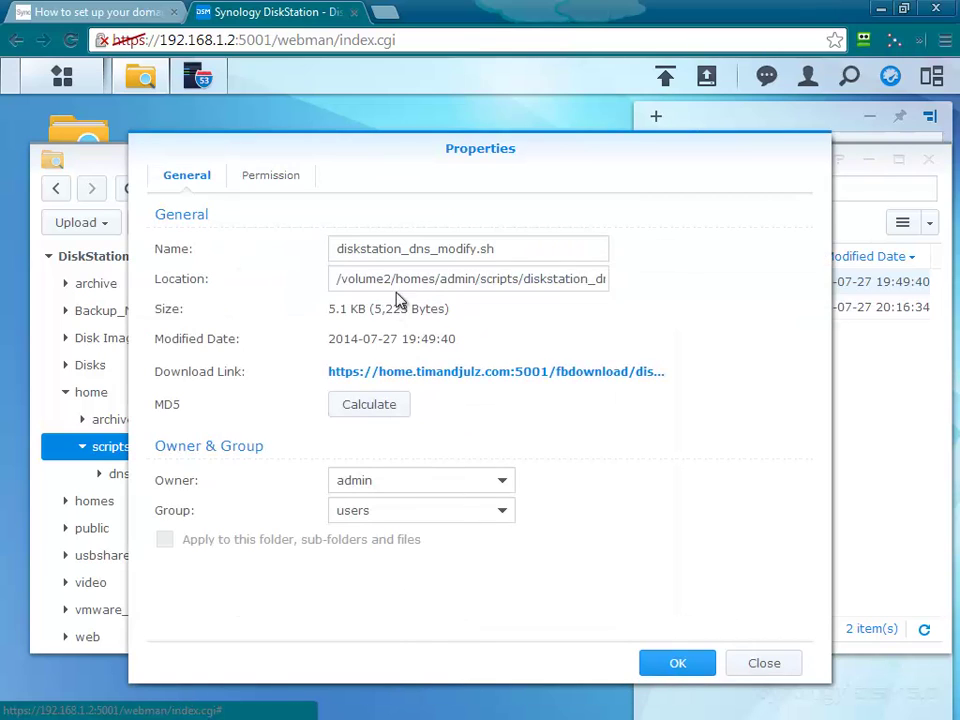
pyautogui.click(339, 284)
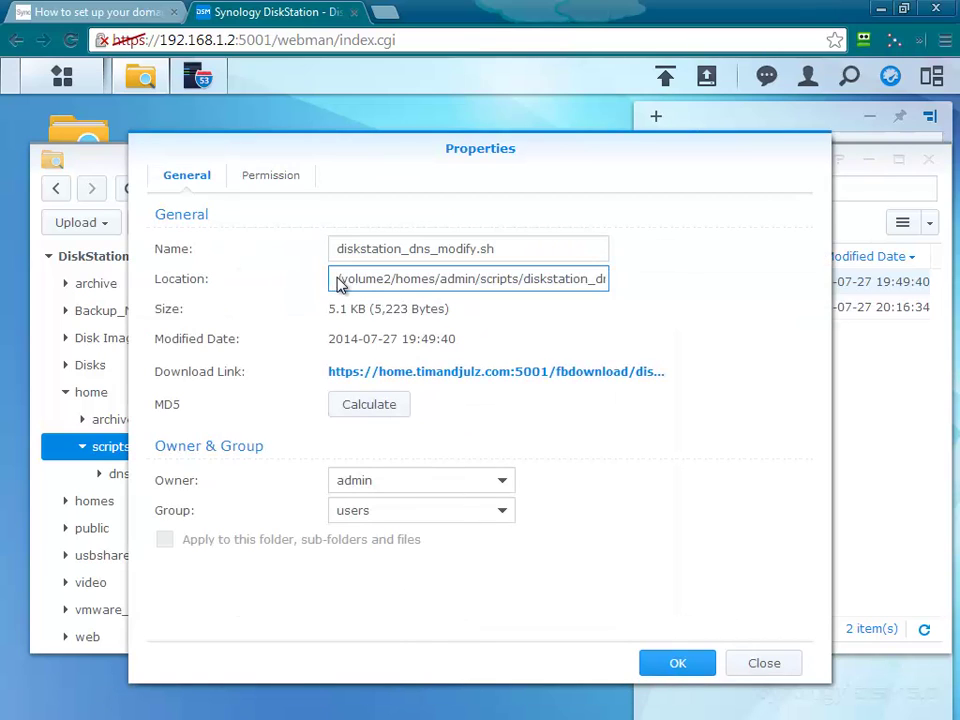
pyautogui.moveTo(339, 284); pyautogui.dragTo(767, 298)
pyautogui.hotkey('ctrl', 'c')
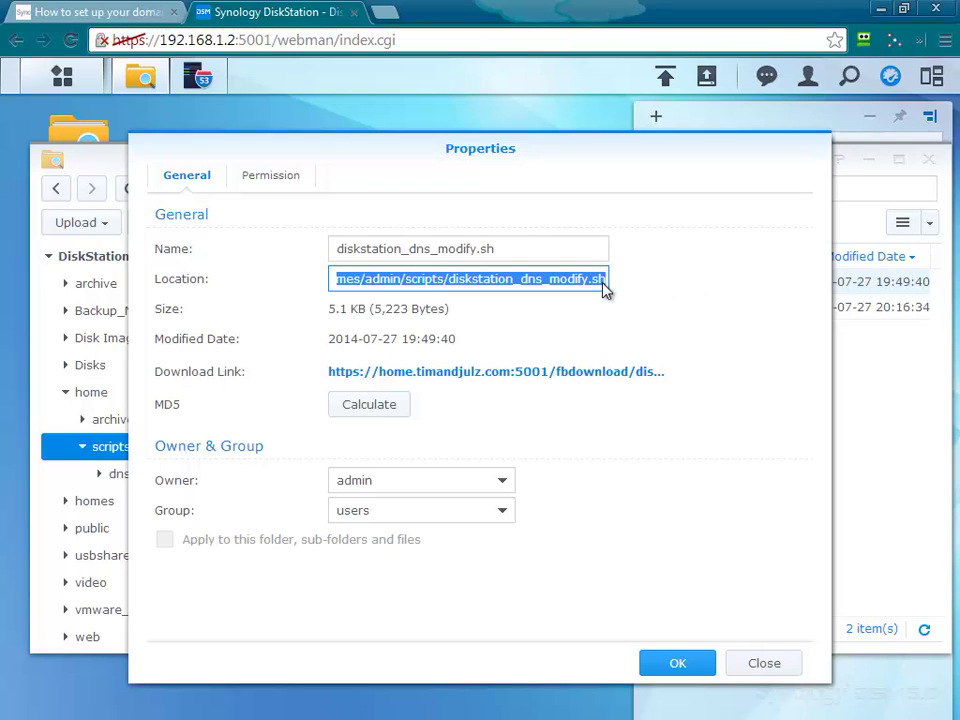
pyautogui.click(764, 663)
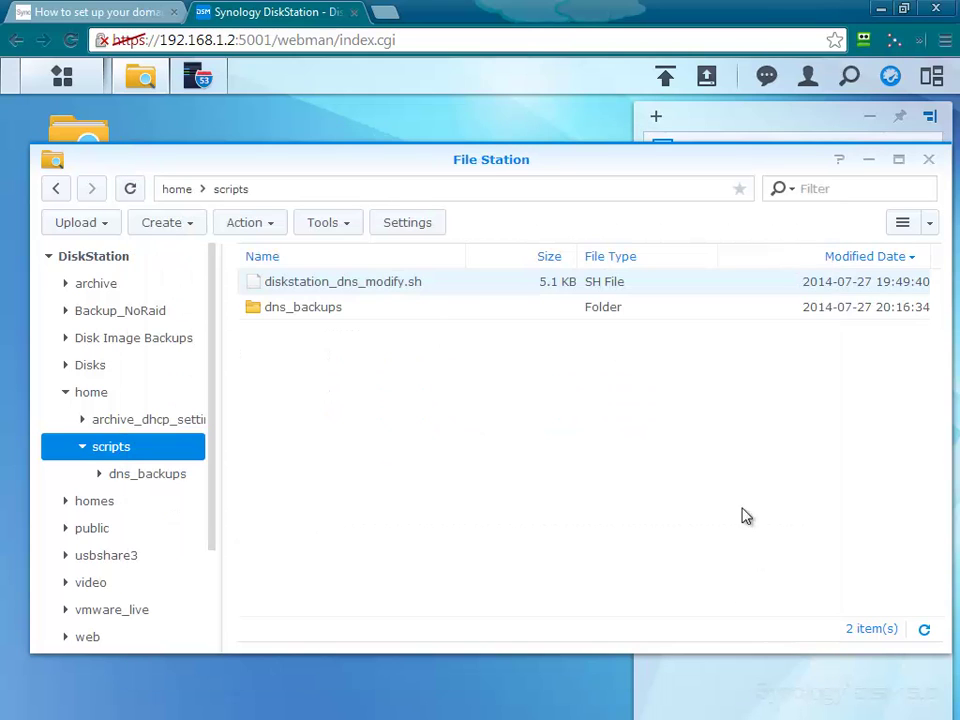
pyautogui.click(62, 76)
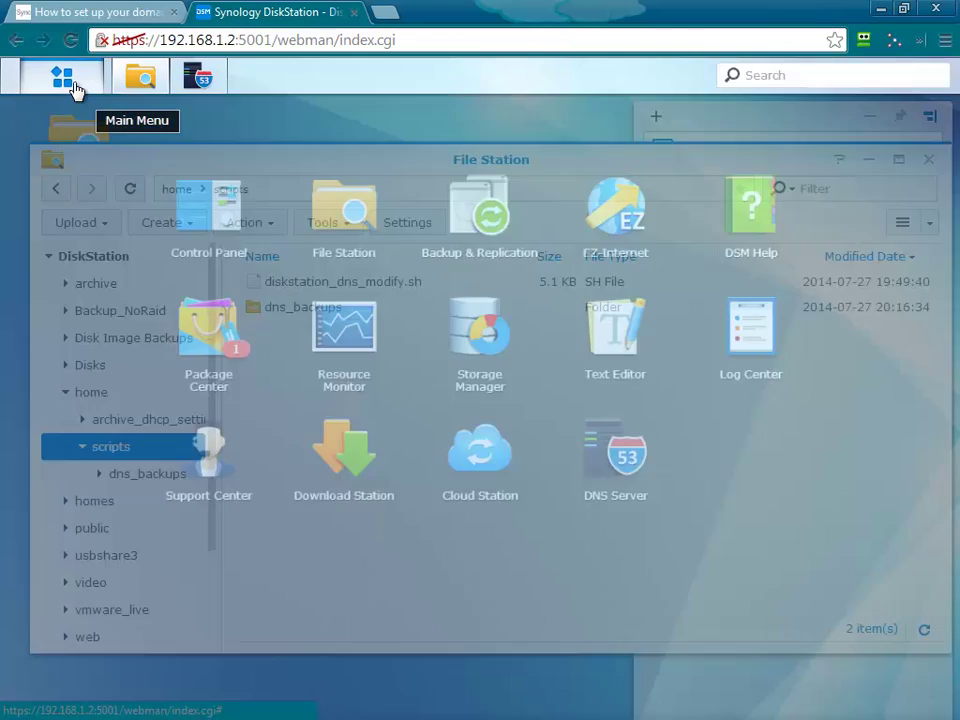
pyautogui.click(203, 206)
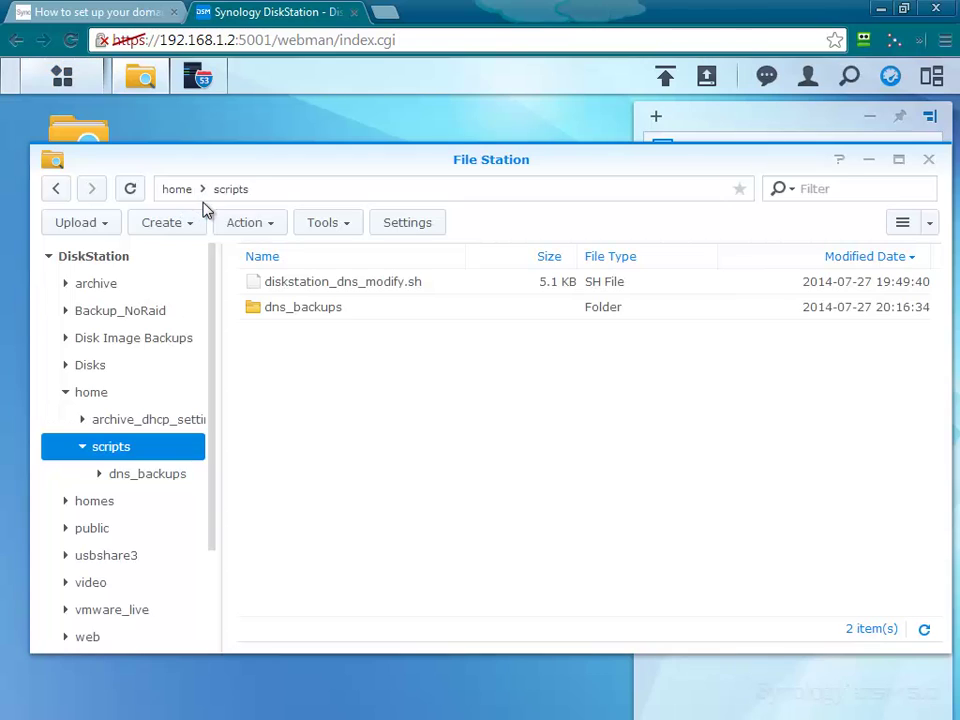
# Find Task Scheduler in Control Panel and start a new user-defined script task.
pyautogui.click(173, 201)
pyautogui.write('task')
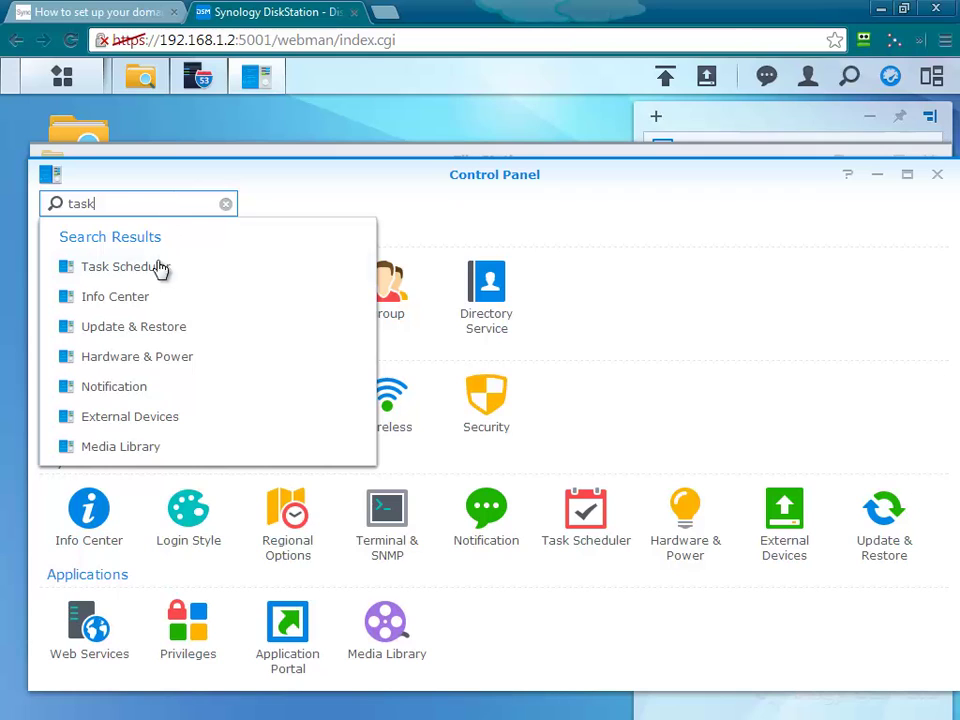
pyautogui.click(138, 267)
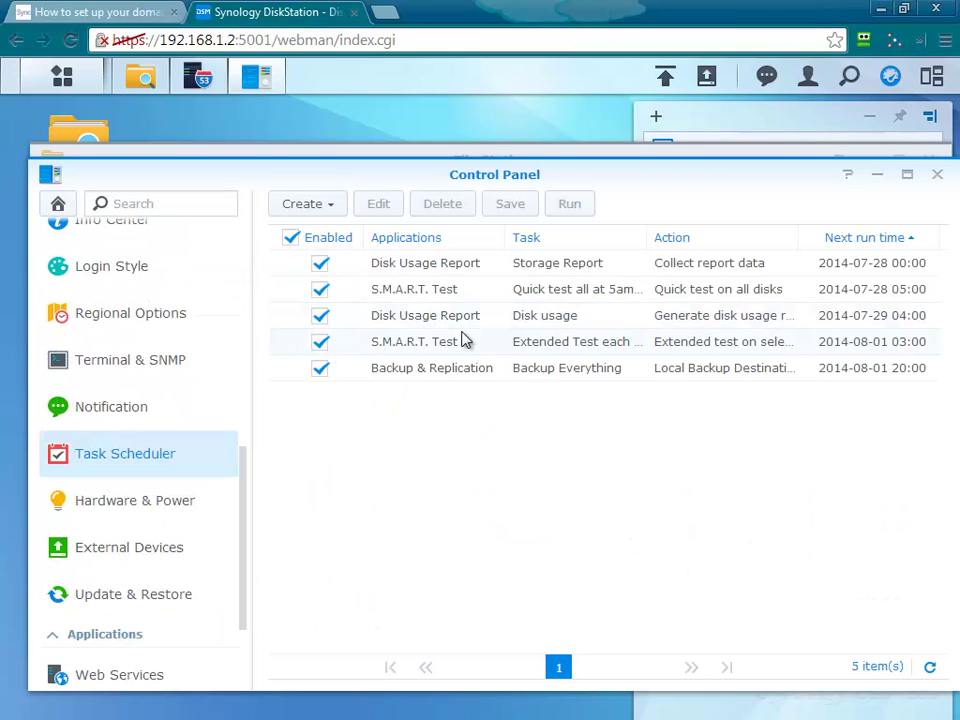
pyautogui.click(340, 208)
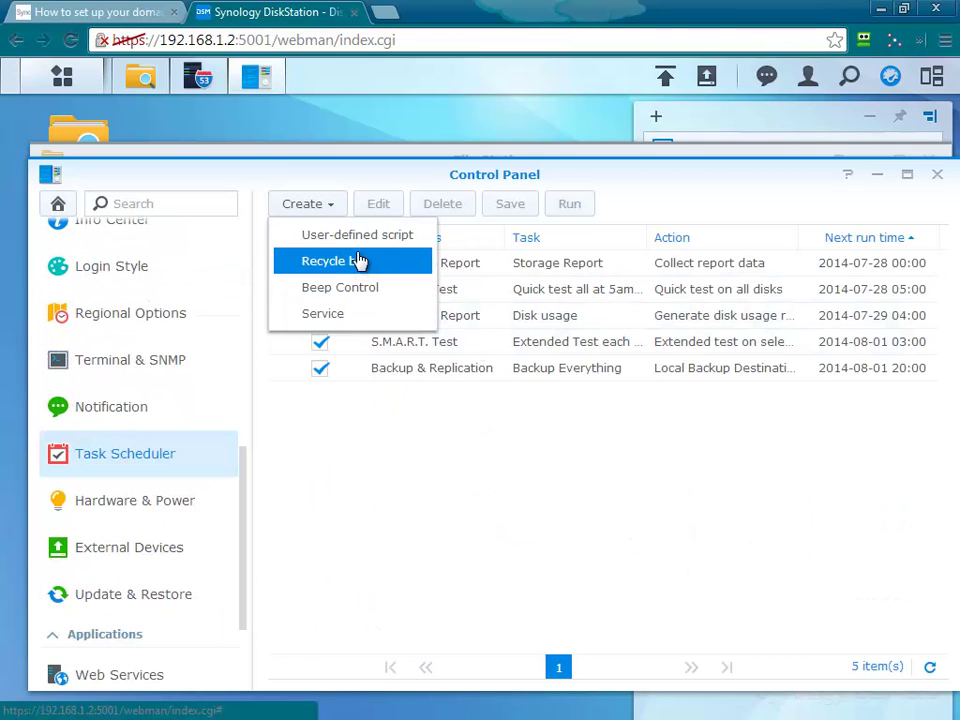
pyautogui.click(358, 238)
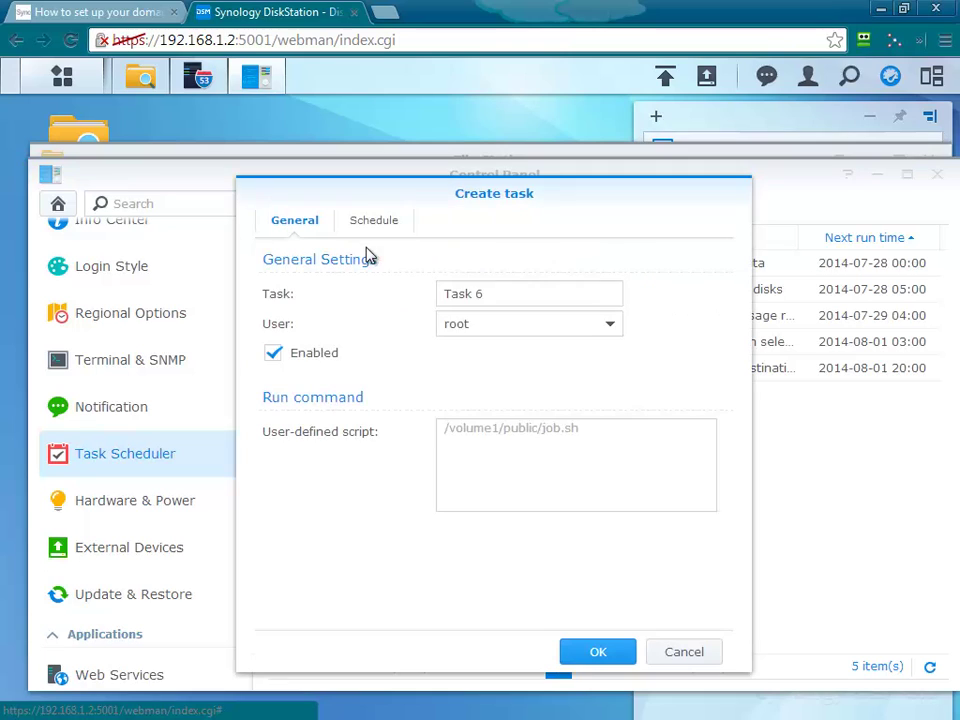
# Name the task 'Update DNS with DHCP Registrations', run as admin, paste the script path, and save.
pyautogui.click(498, 326)
pyautogui.click(486, 381)
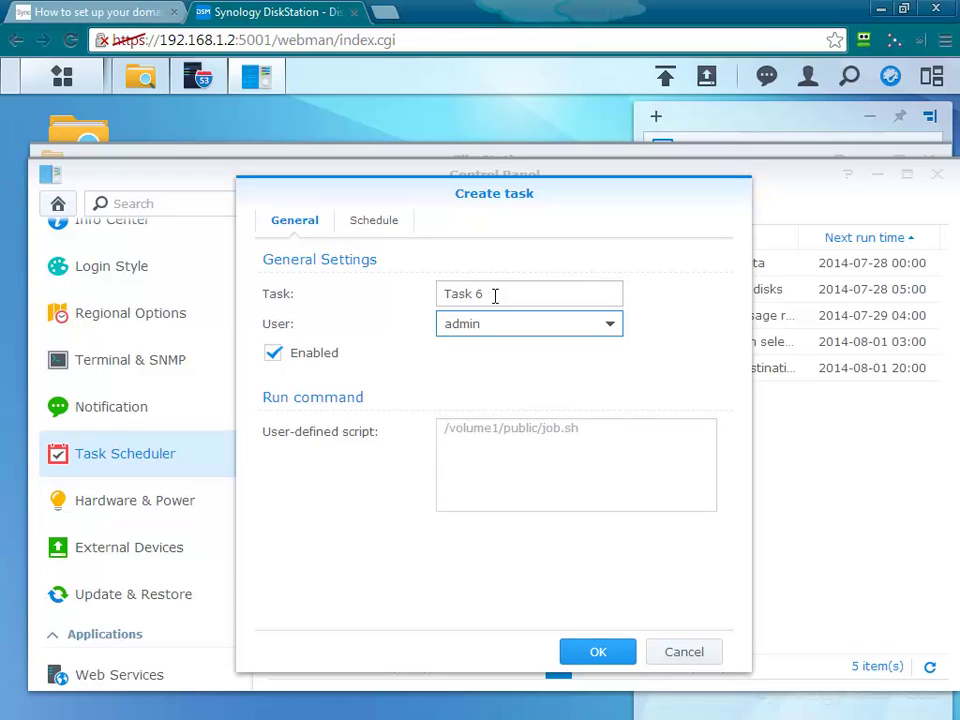
pyautogui.moveTo(494, 296); pyautogui.dragTo(446, 282)
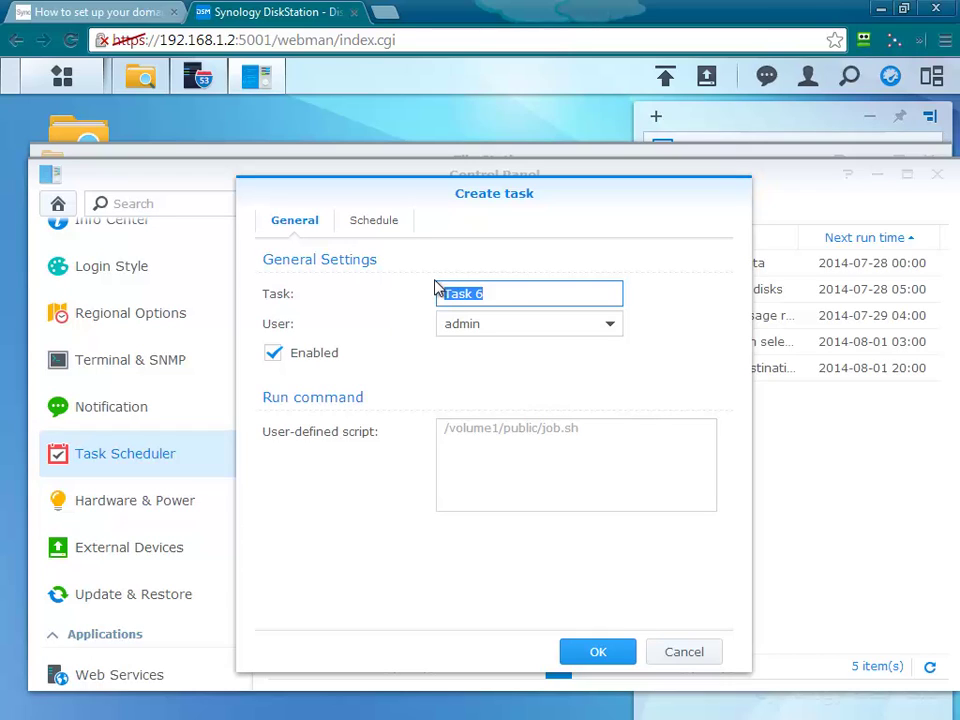
pyautogui.write('Update DNS with DHCP')
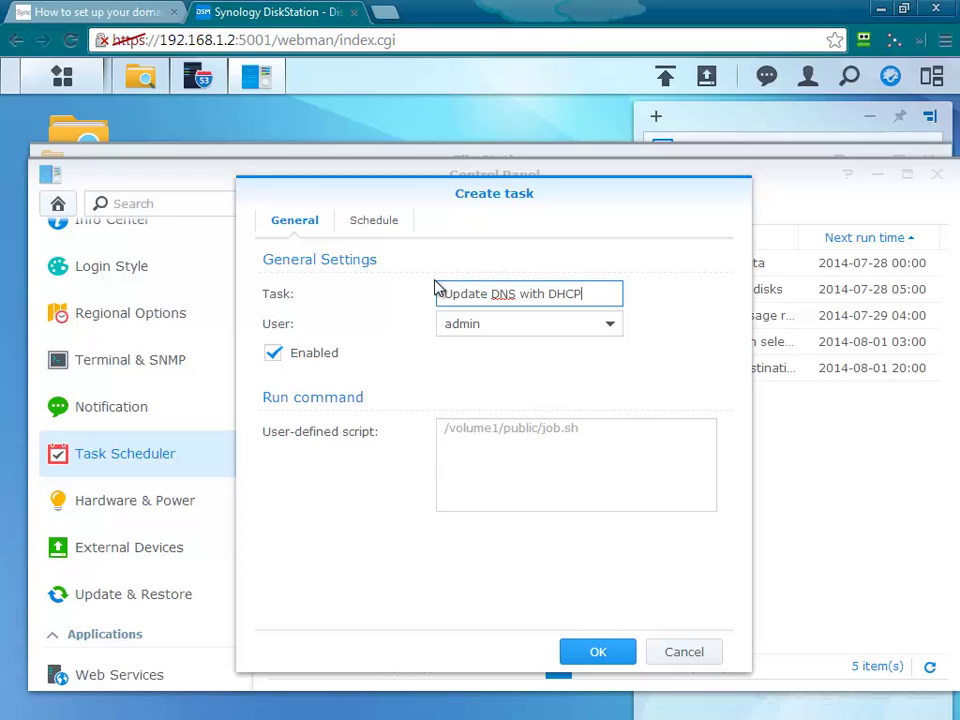
pyautogui.write(' Registrations')
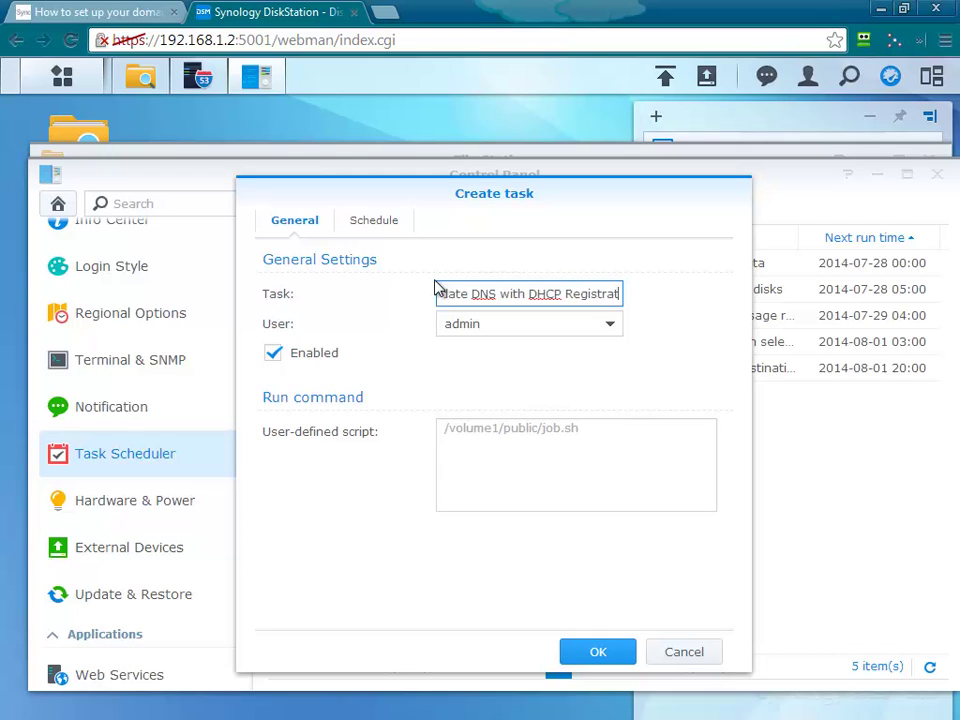
pyautogui.click(534, 454)
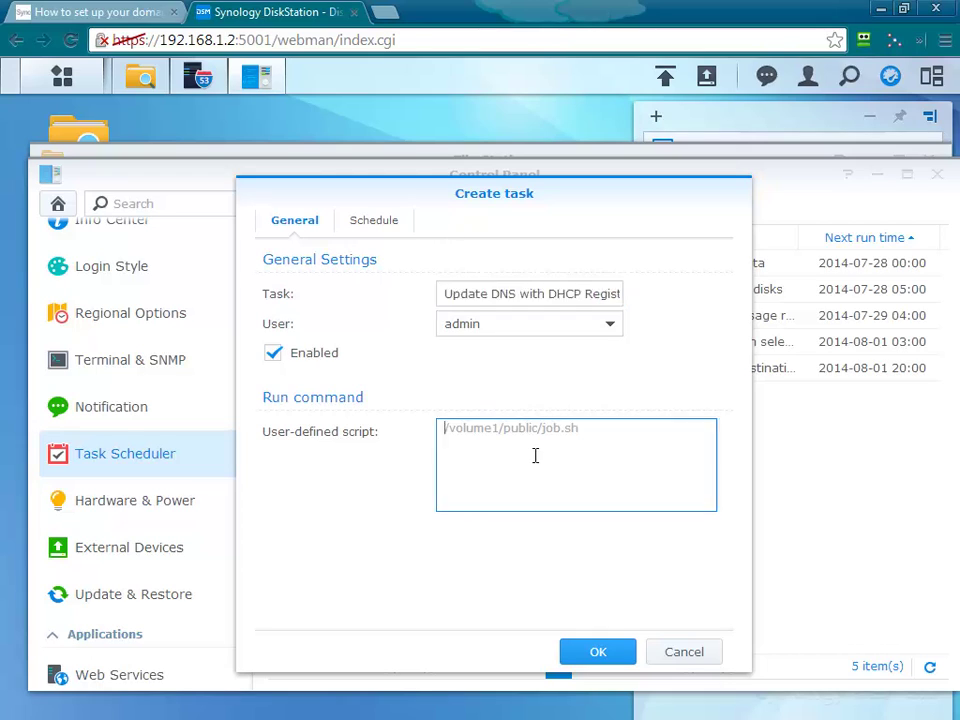
pyautogui.hotkey('ctrl', 'v')
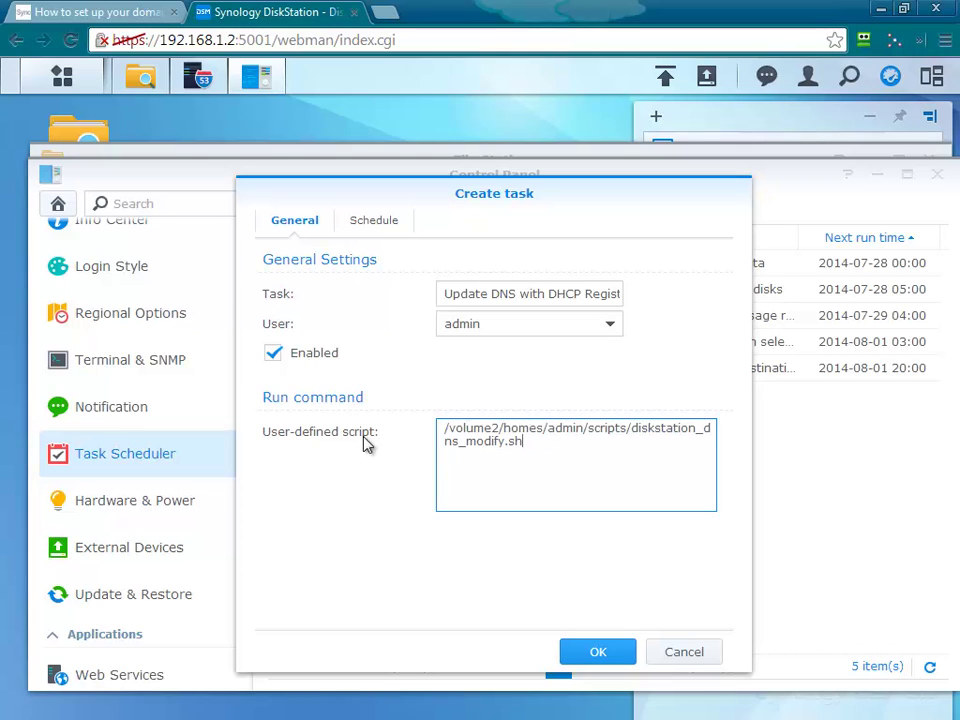
pyautogui.click(617, 660)
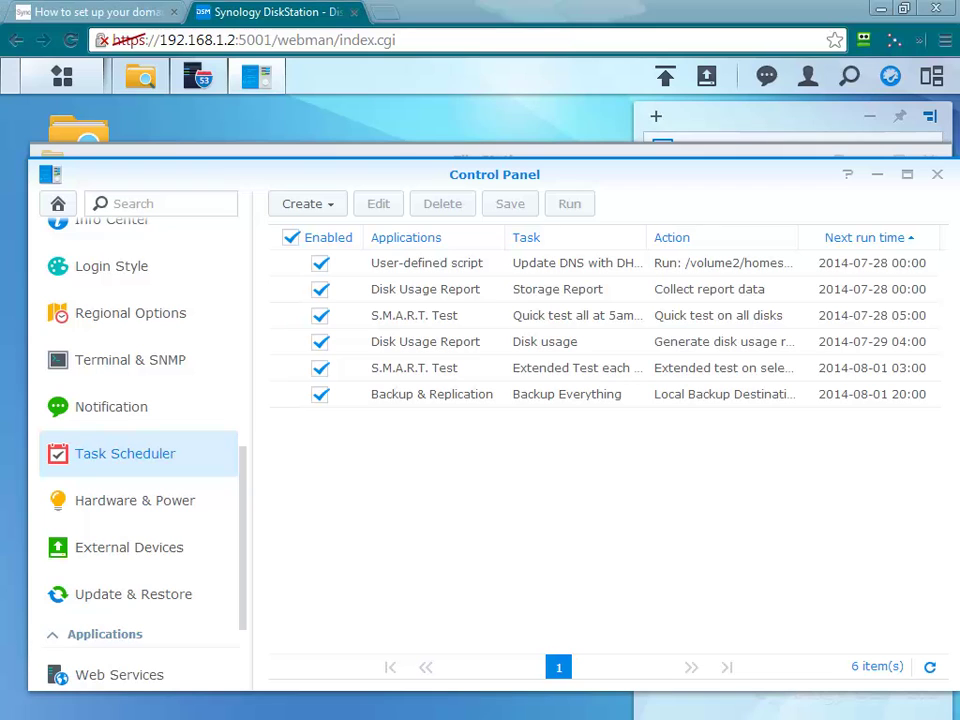
# Ping office.home.lan in Command Prompt; the host cannot be found yet.
pyautogui.moveTo(583, 418); pyautogui.dragTo(517, 330)
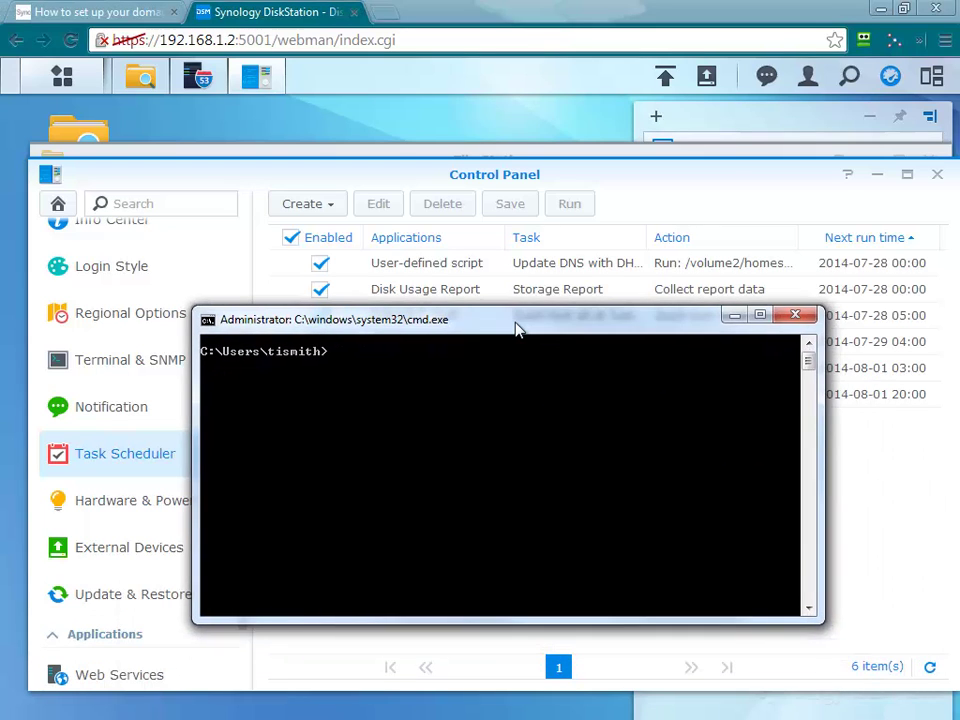
pyautogui.write('ping office.home.lan')
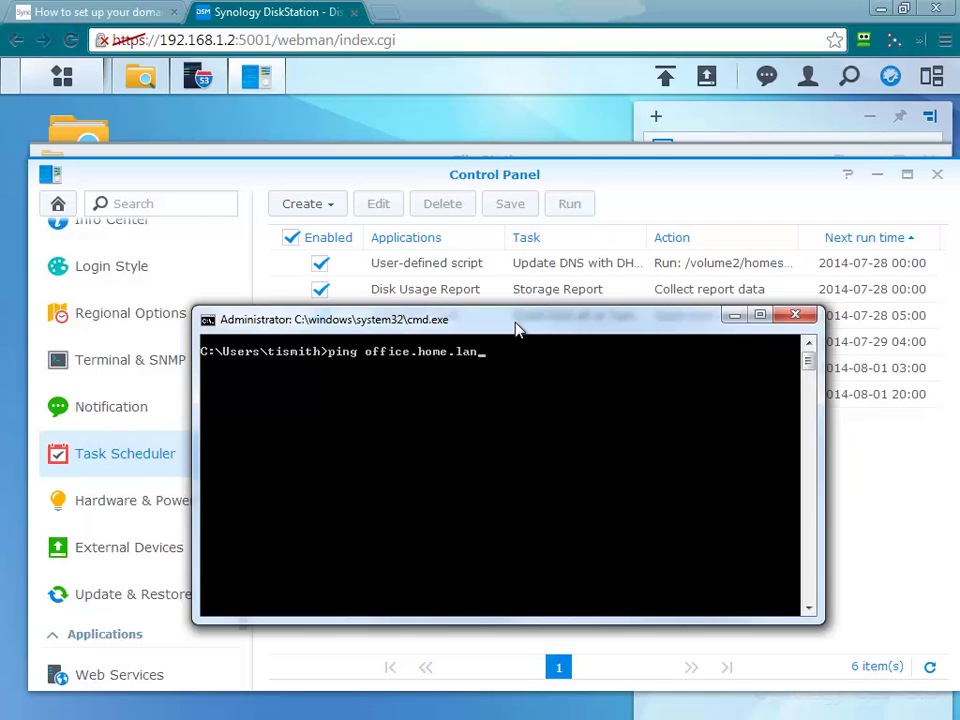
pyautogui.press('Return')
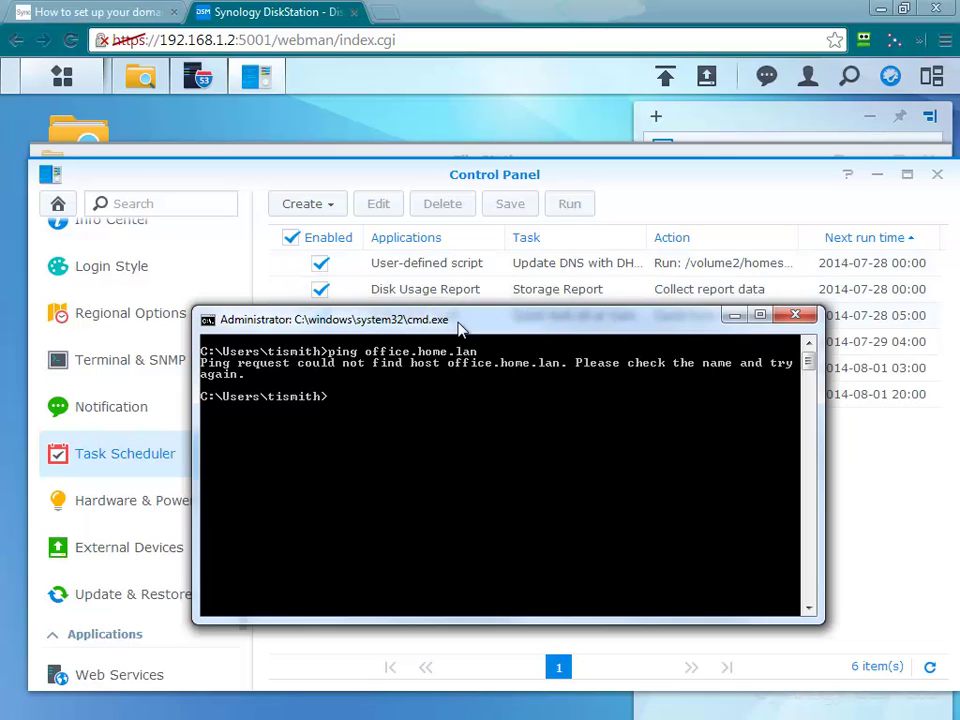
# Run the 'Update DNS with DHCP Registrations' task now and confirm.
pyautogui.click(452, 272)
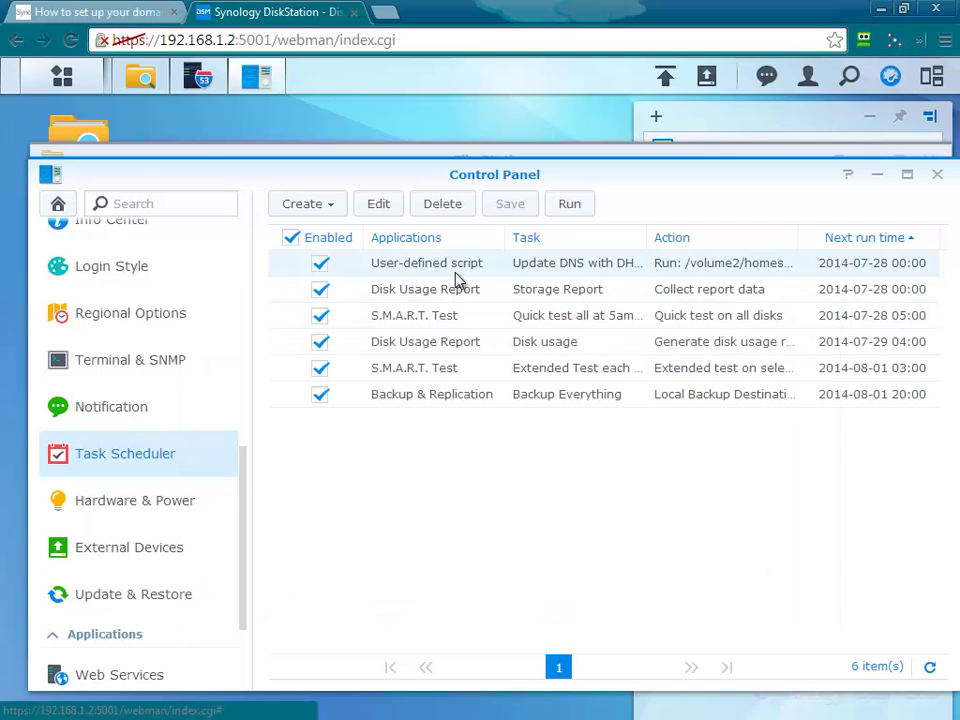
pyautogui.click(562, 206)
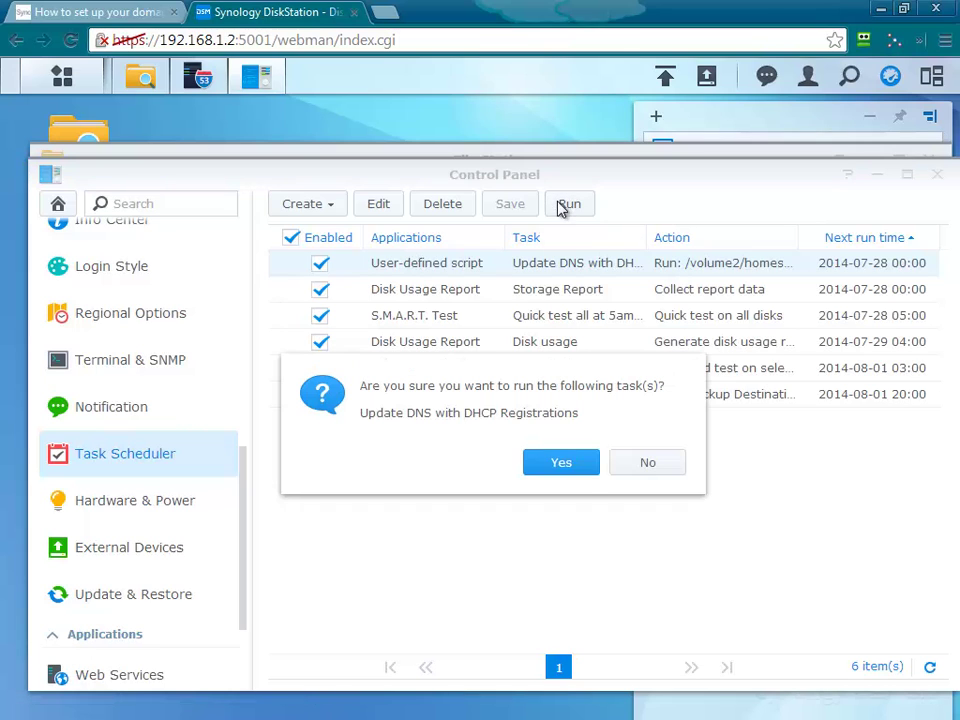
pyautogui.click(563, 464)
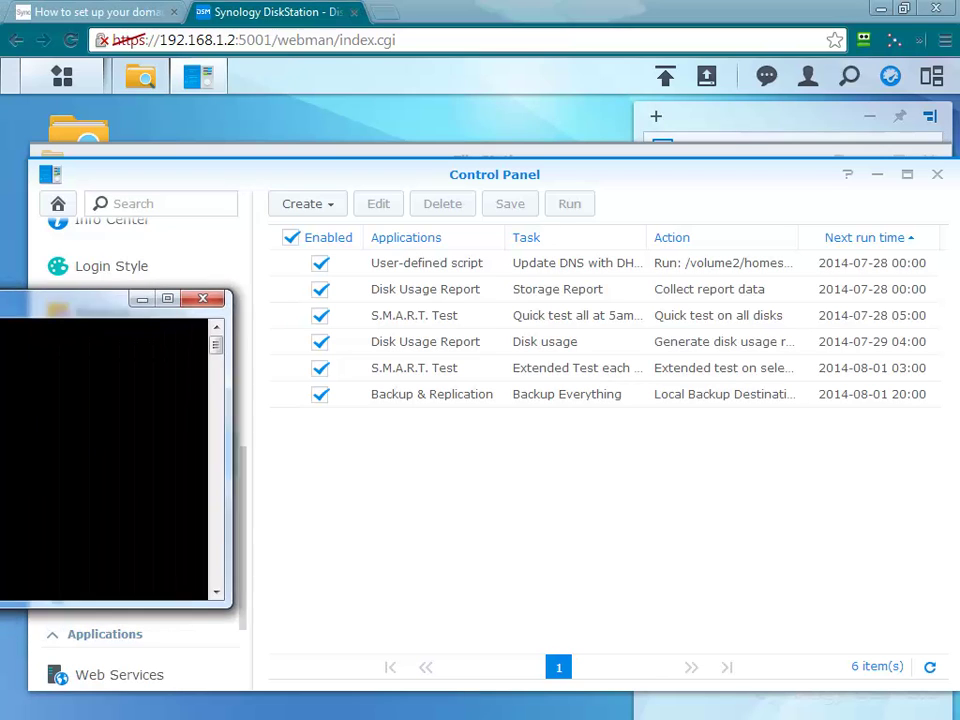
# Ping office.home.lan again, now getting replies from 192.168.1.102.
pyautogui.moveTo(0, 312); pyautogui.dragTo(352, 312)
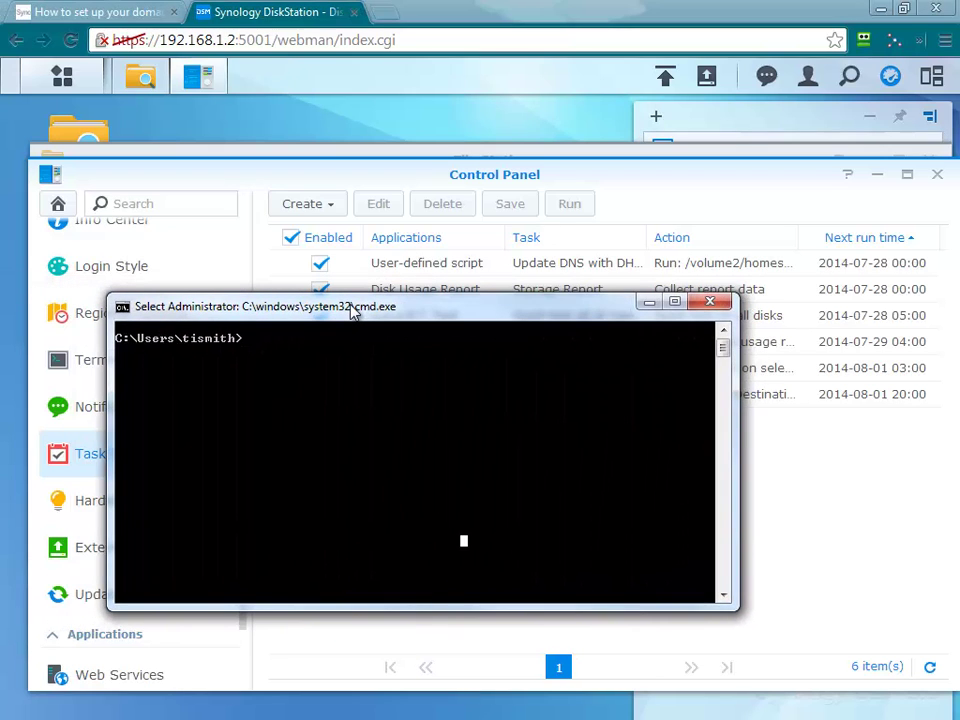
pyautogui.write('ping office.home.lan')
pyautogui.press('Return')
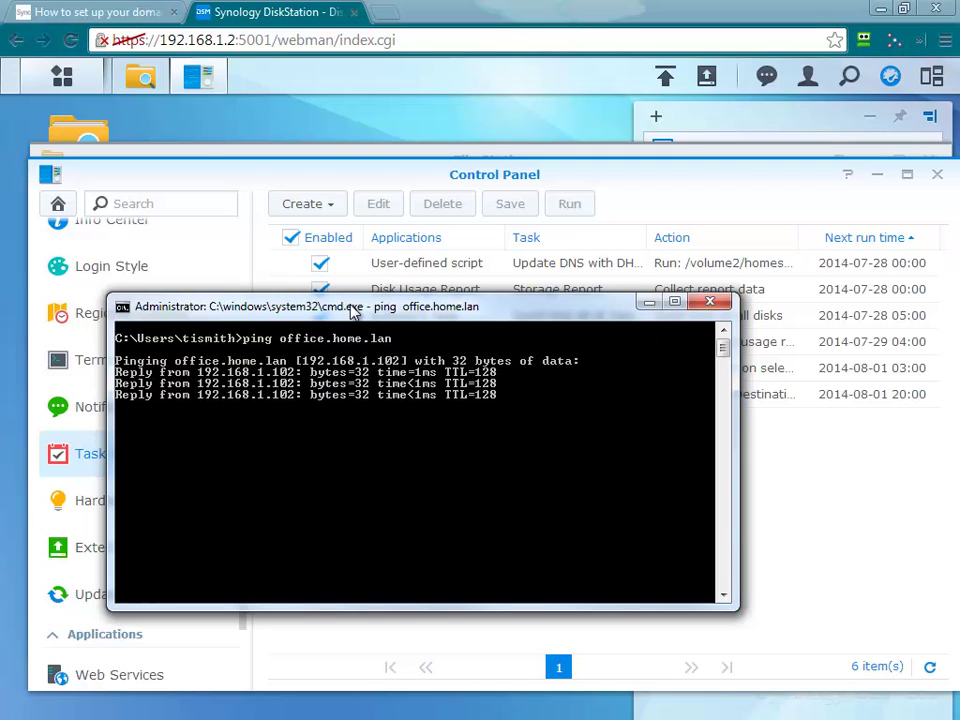
pyautogui.press('Return')
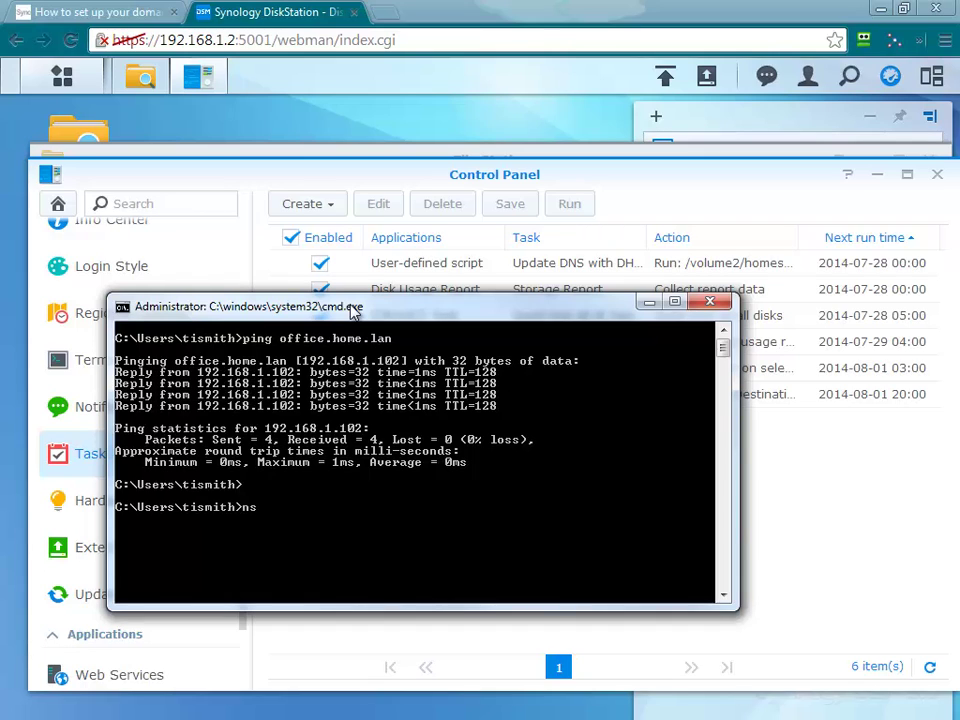
# Confirm with nslookup office.home.lan that it resolves to 192.168.1.102, then return to DSM.
pyautogui.write('nslookup office.home.lan')
pyautogui.press('Return')
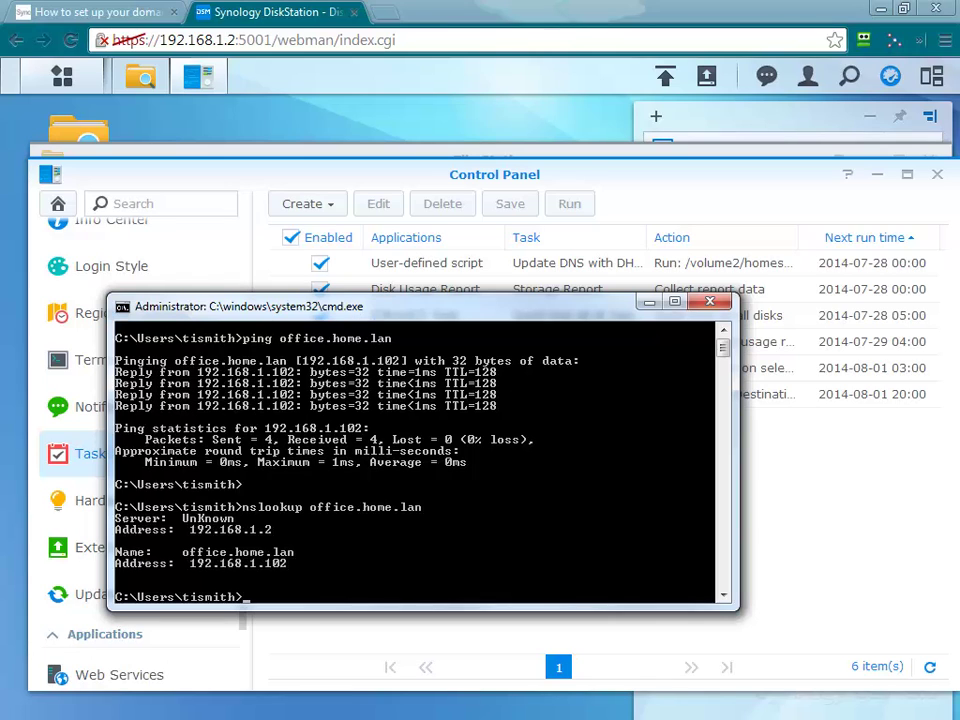
pyautogui.click(313, 170)
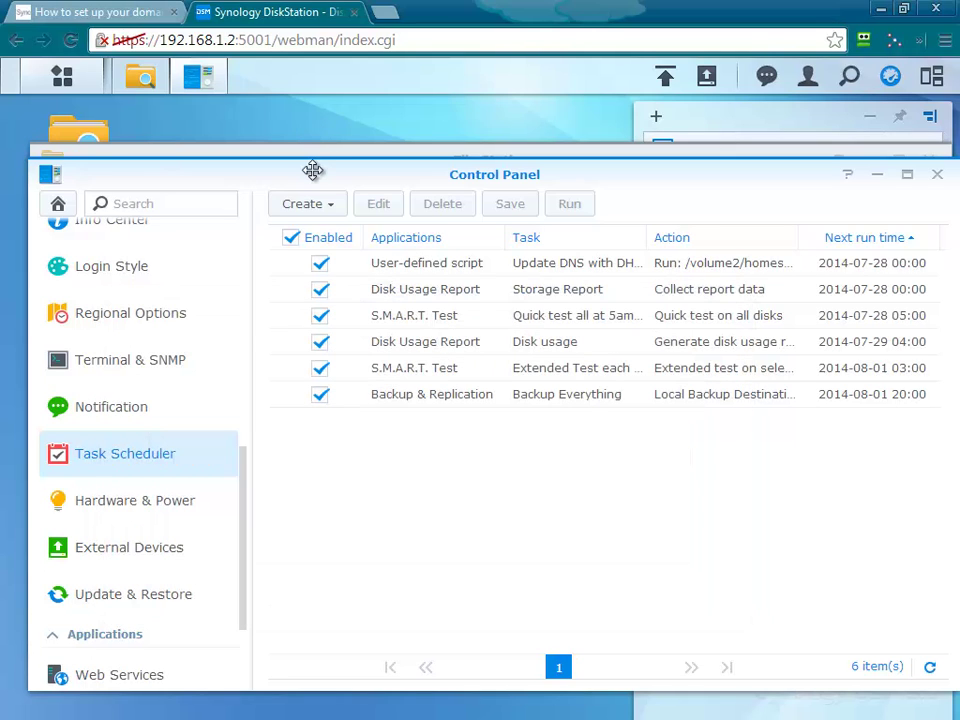
# In Package Center, stop the DNS Server package, confirm, then run it again.
pyautogui.click(62, 77)
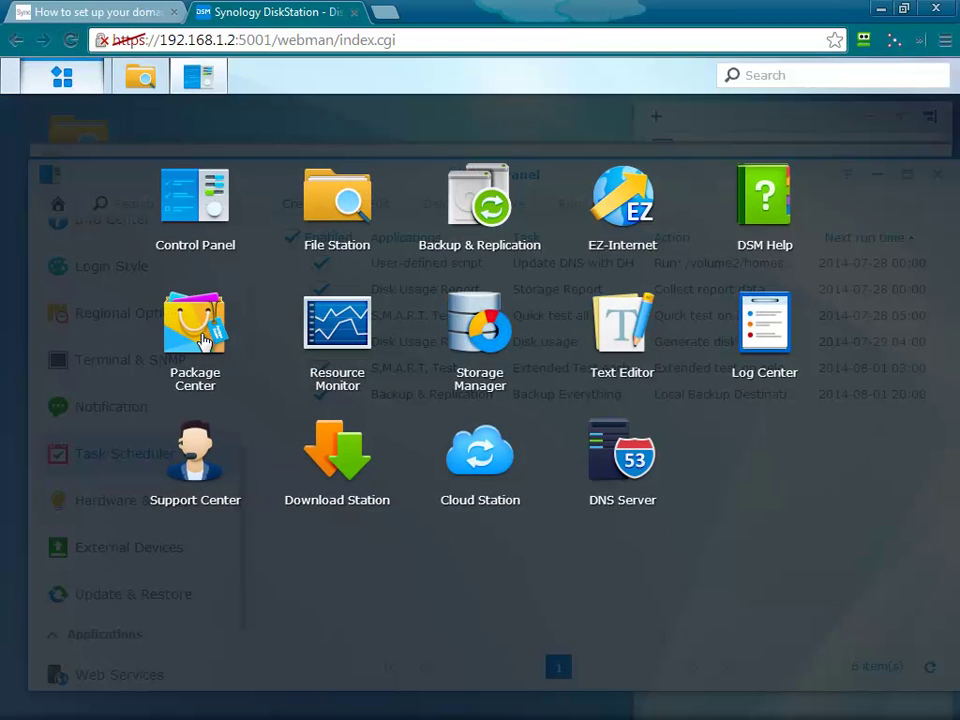
pyautogui.click(203, 341)
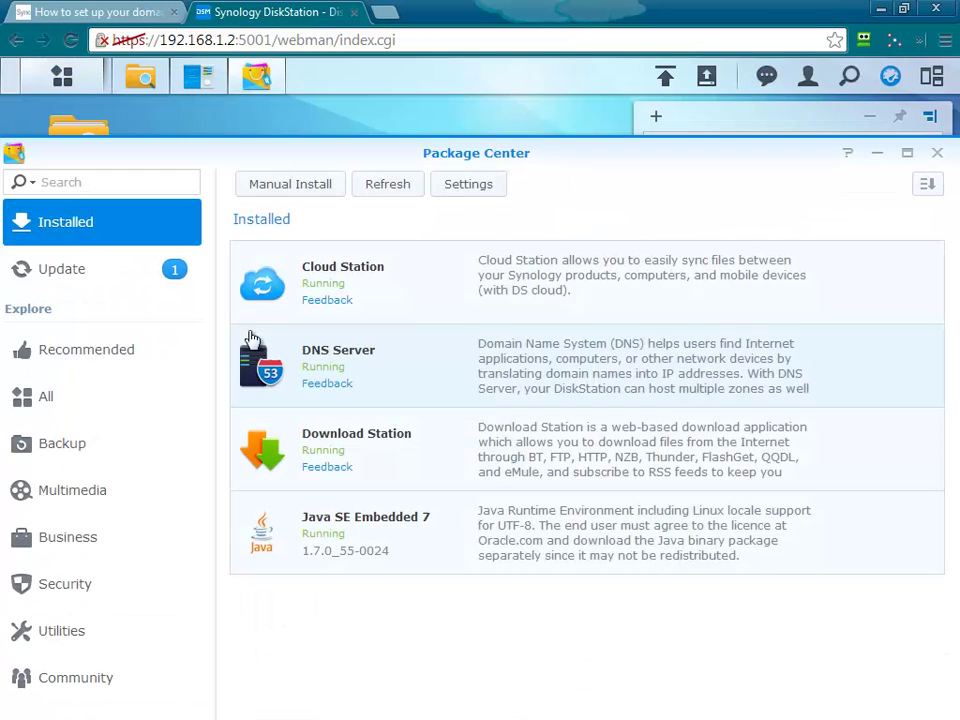
pyautogui.click(386, 362)
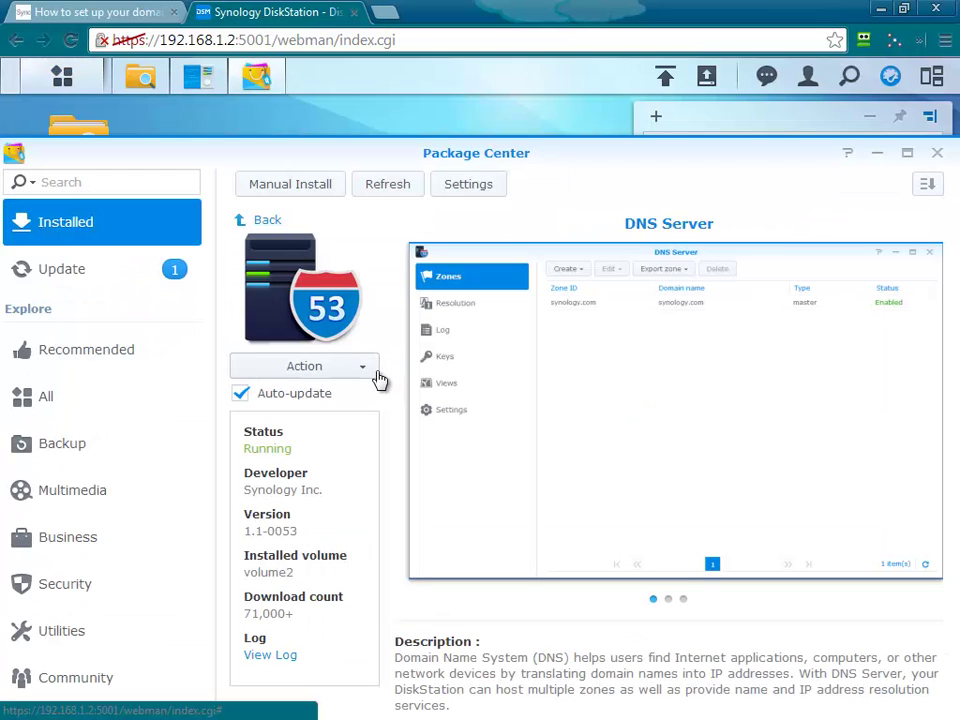
pyautogui.click(374, 377)
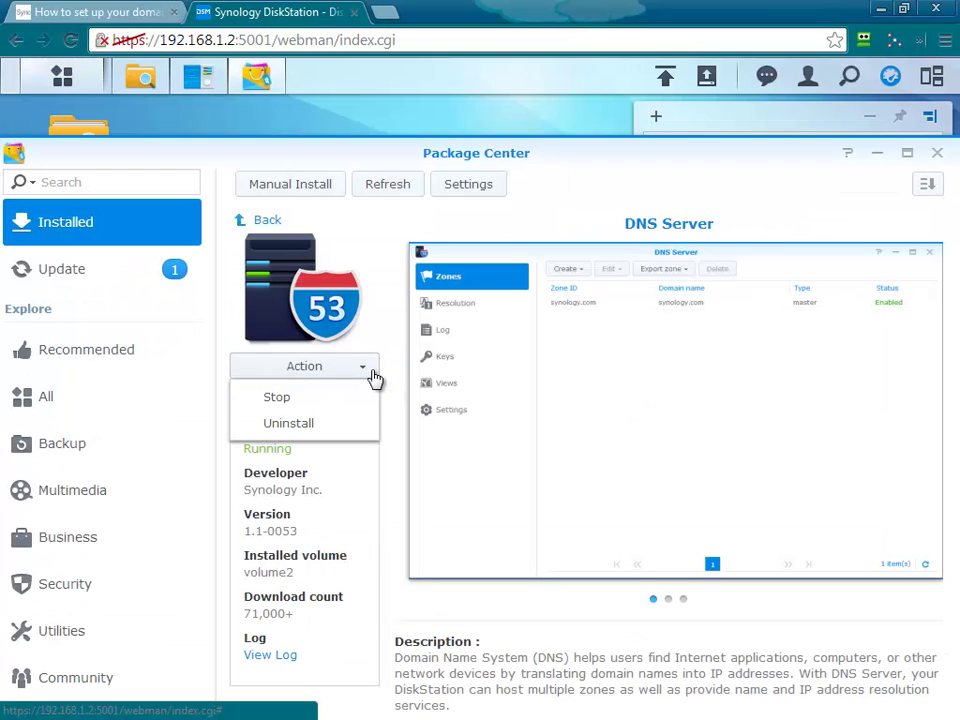
pyautogui.click(317, 398)
pyautogui.click(549, 505)
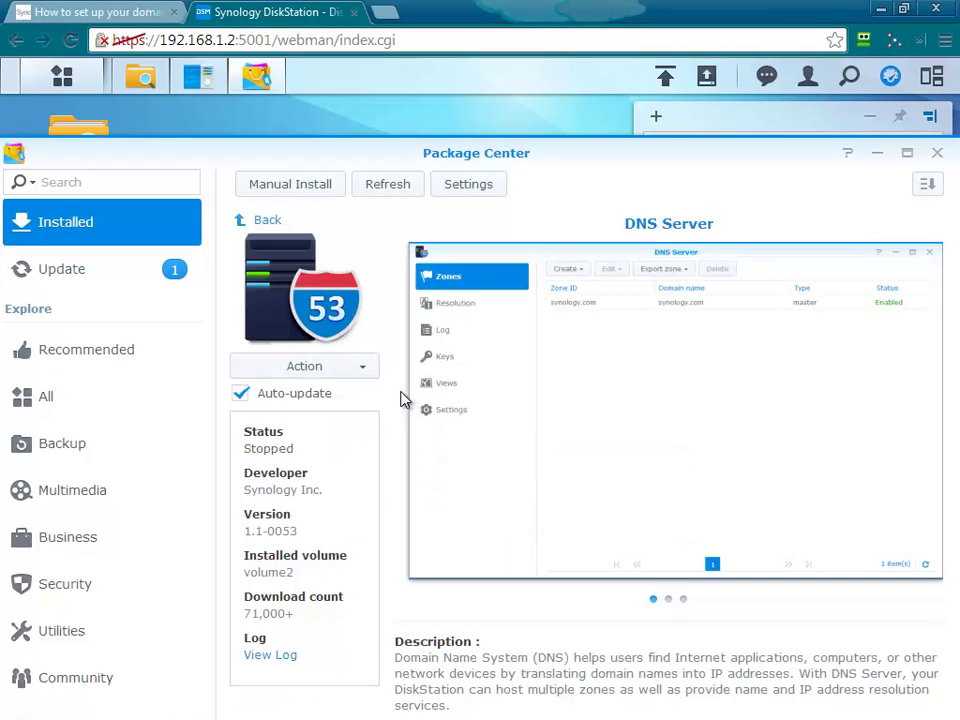
pyautogui.click(366, 372)
pyautogui.click(318, 403)
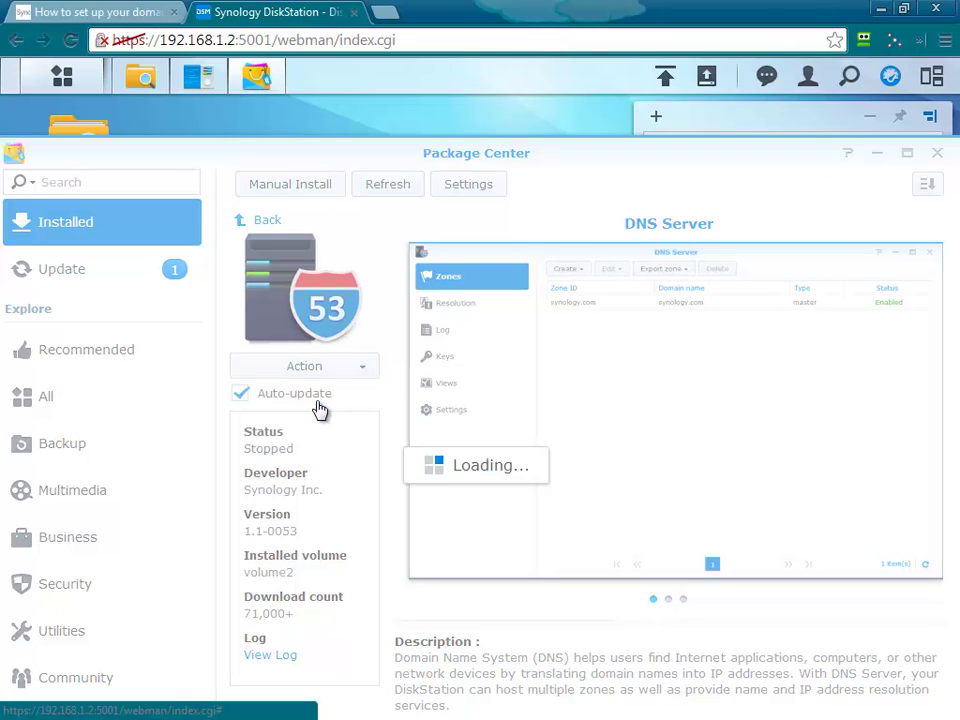